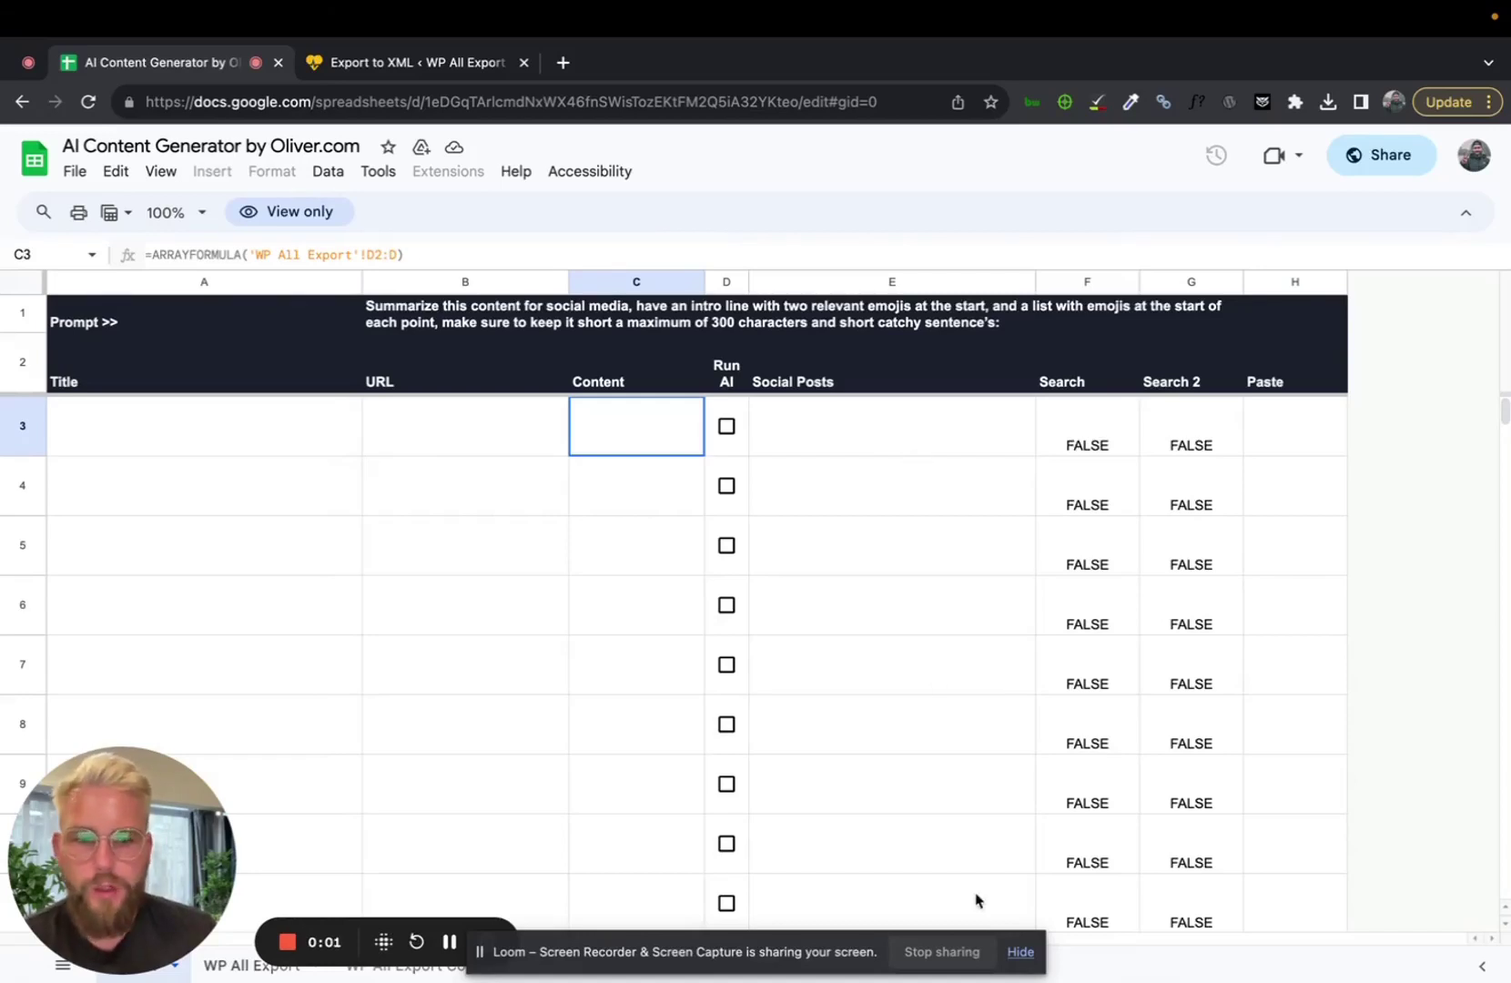
- Check the WP All Export sheet, then start a New Export in WordPress's WP All Export
click(1020, 951)
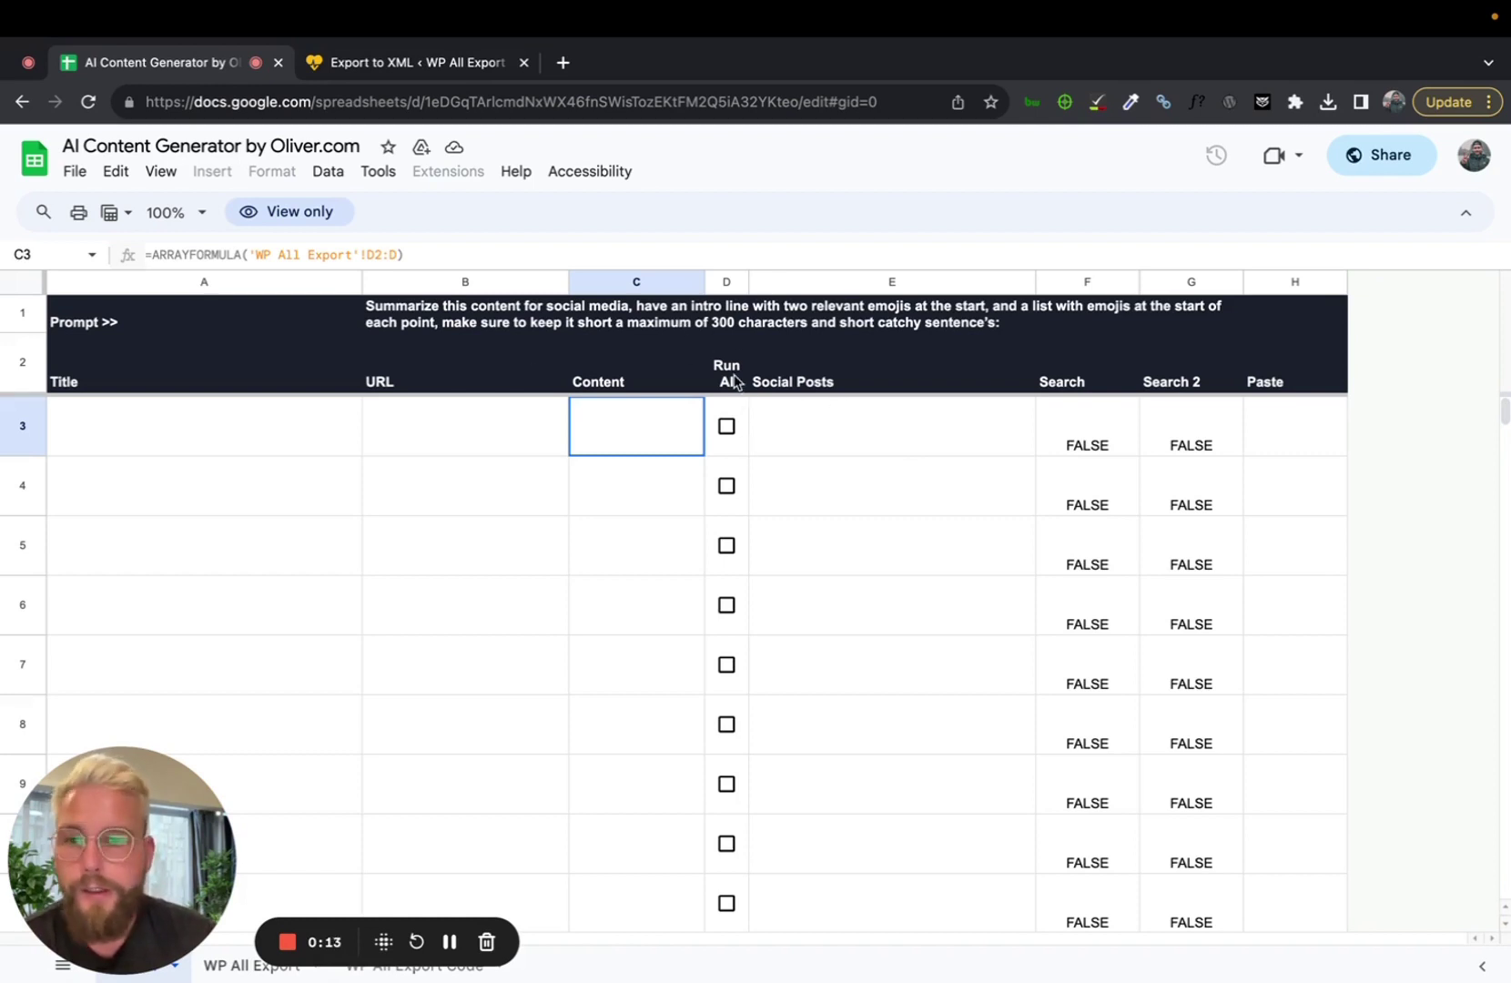
click(244, 969)
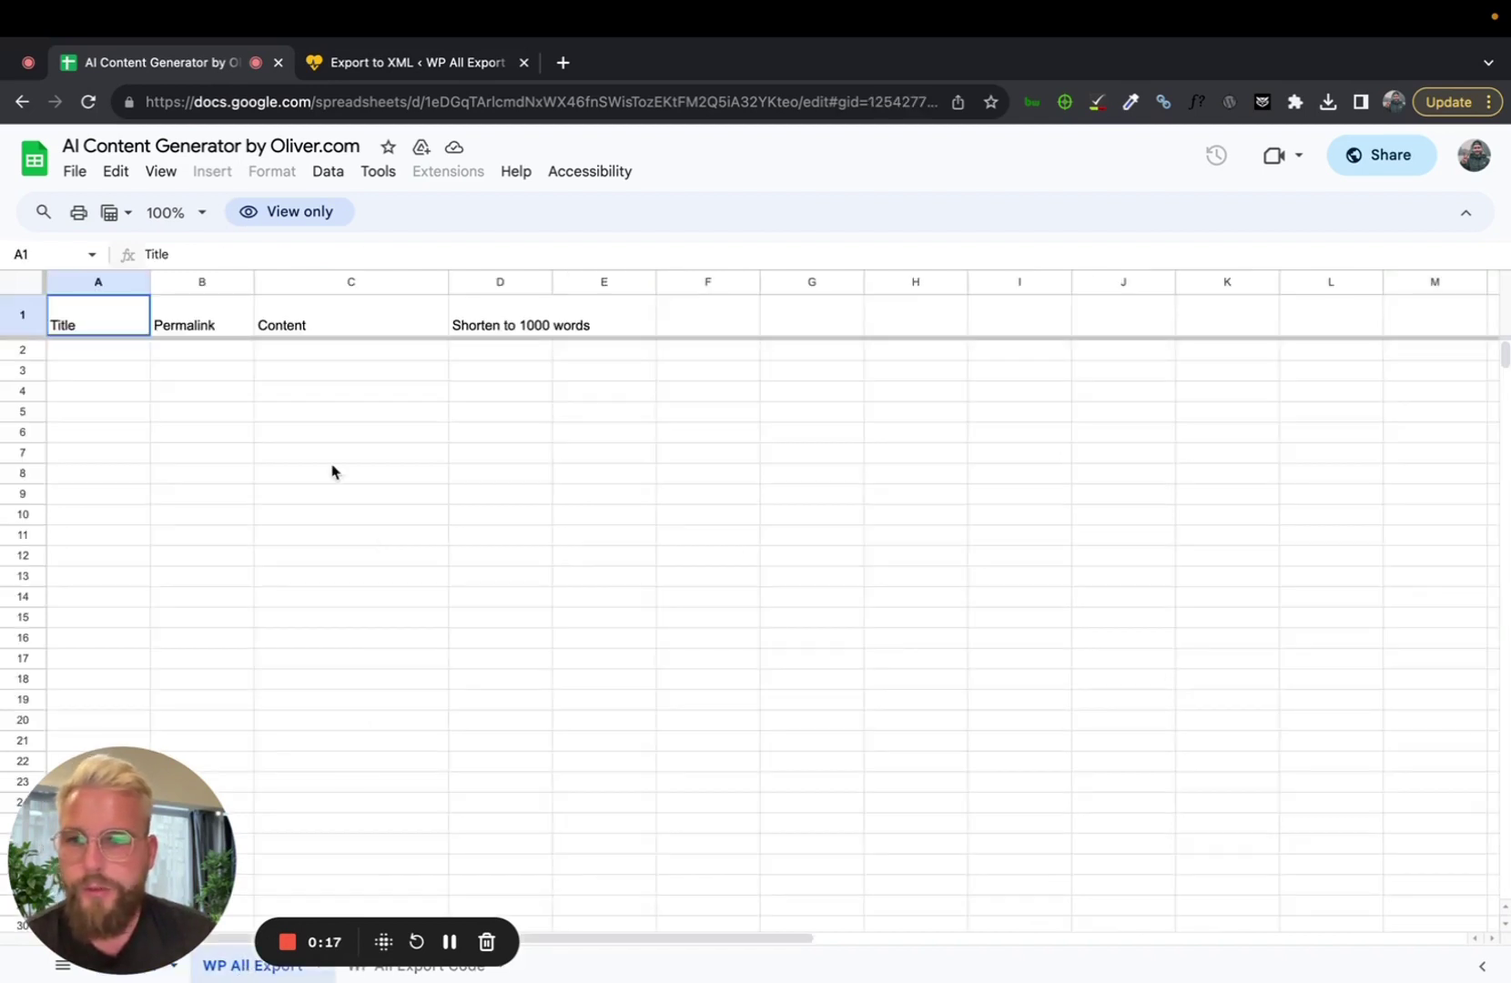
click(405, 73)
drag(160, 765, 346, 694)
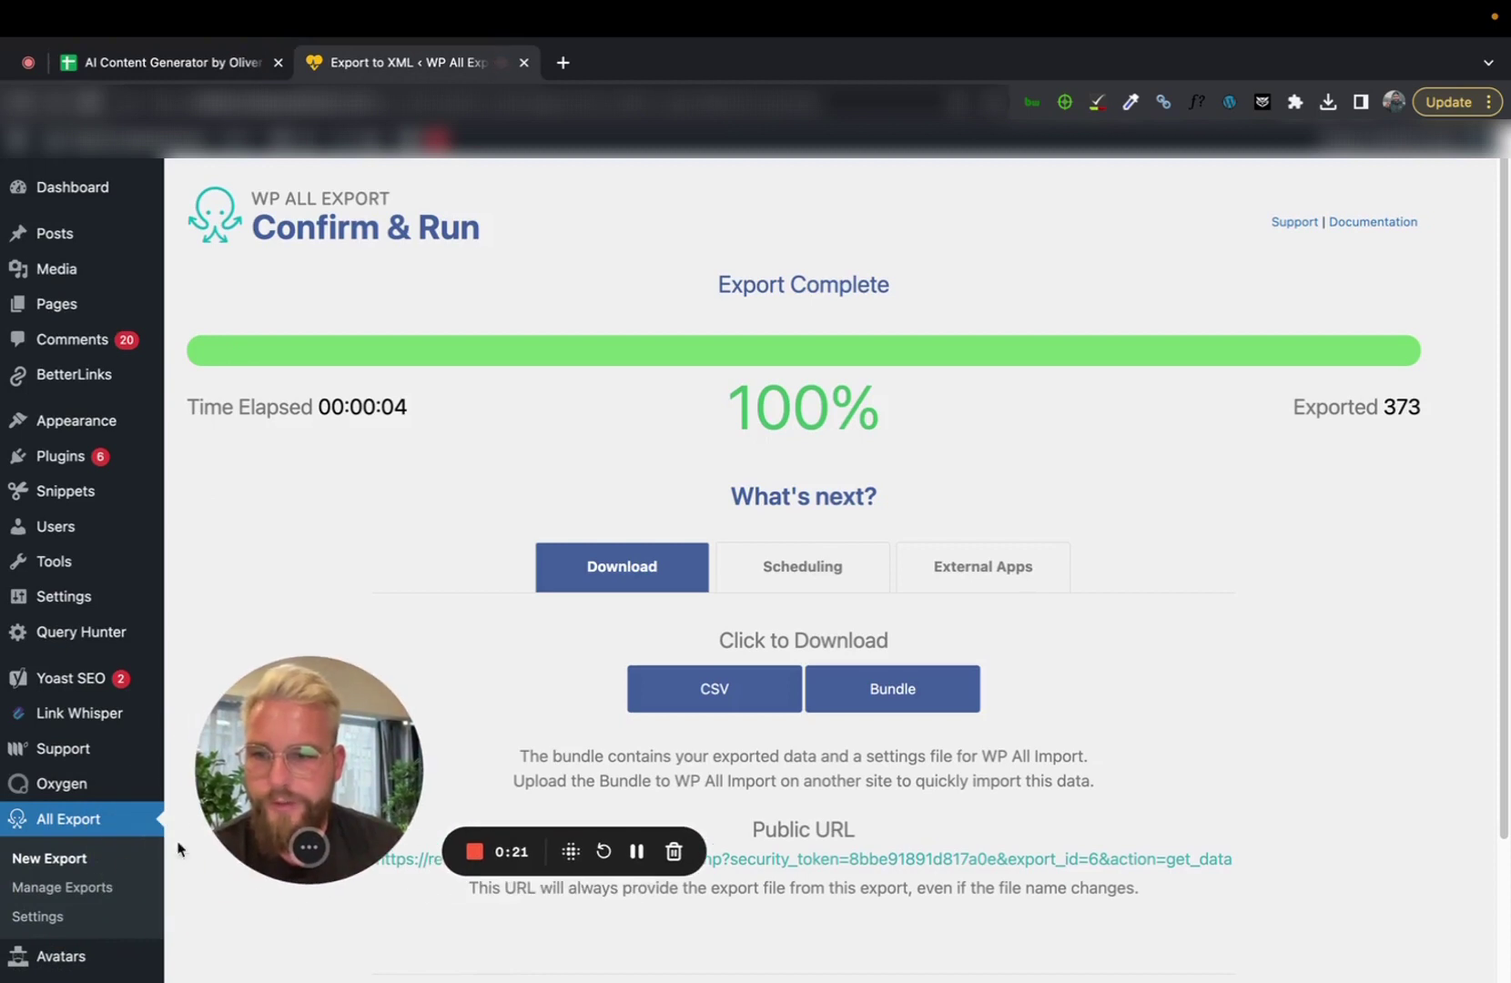
click(68, 860)
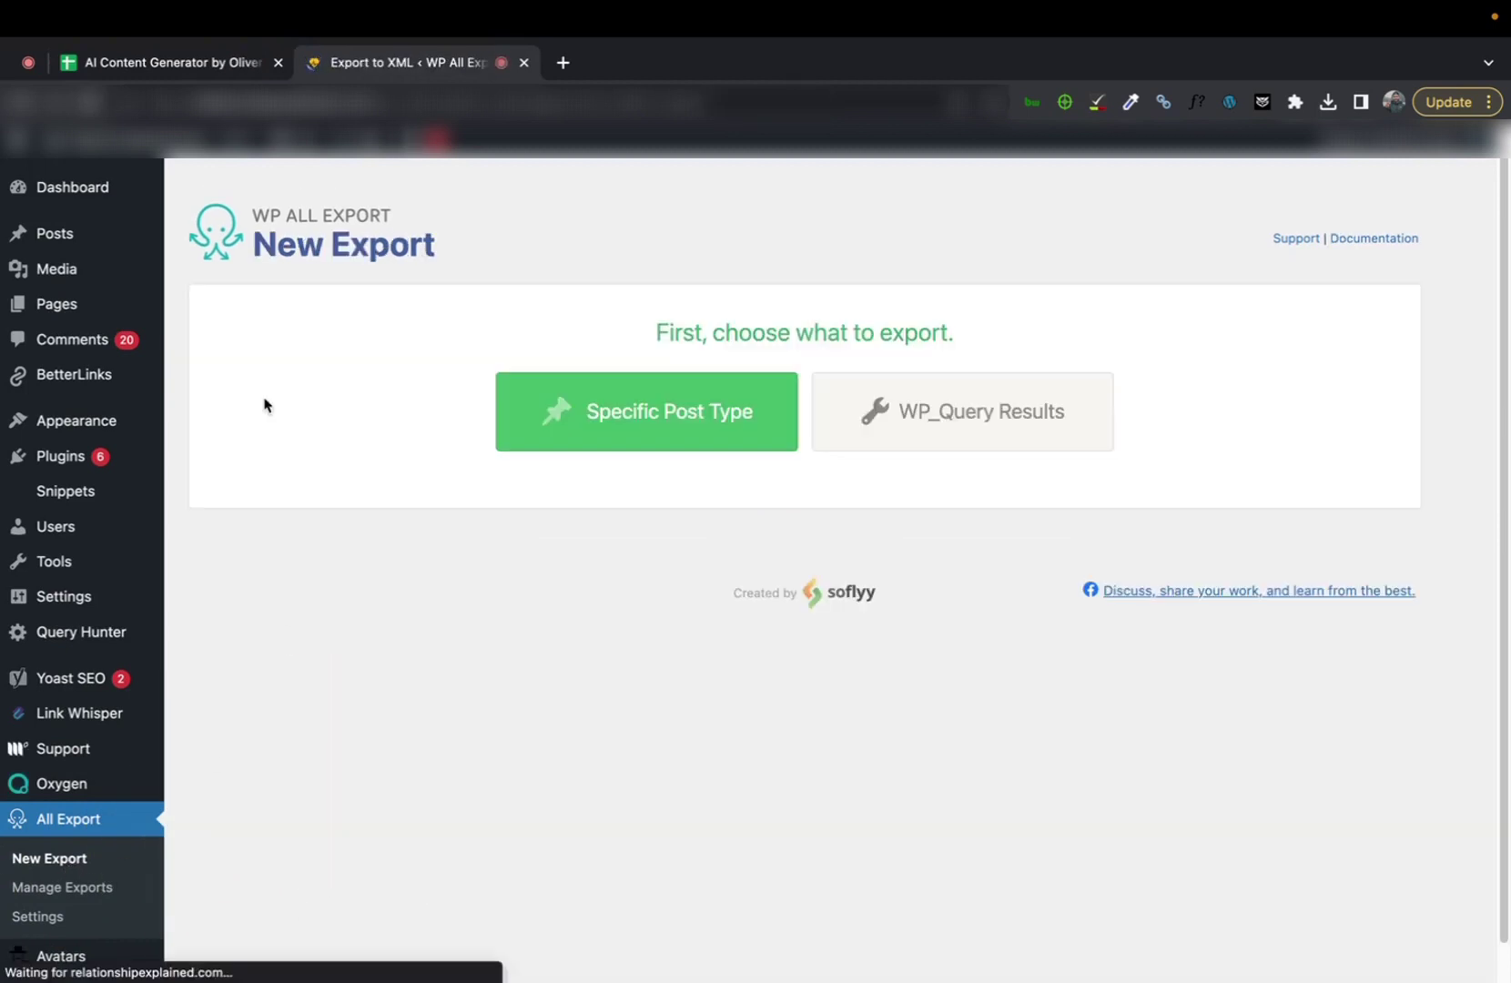
- Back in the spreadsheet, make a copy of the AI Content Generator workbook via File > Make a copy
click(216, 64)
click(78, 173)
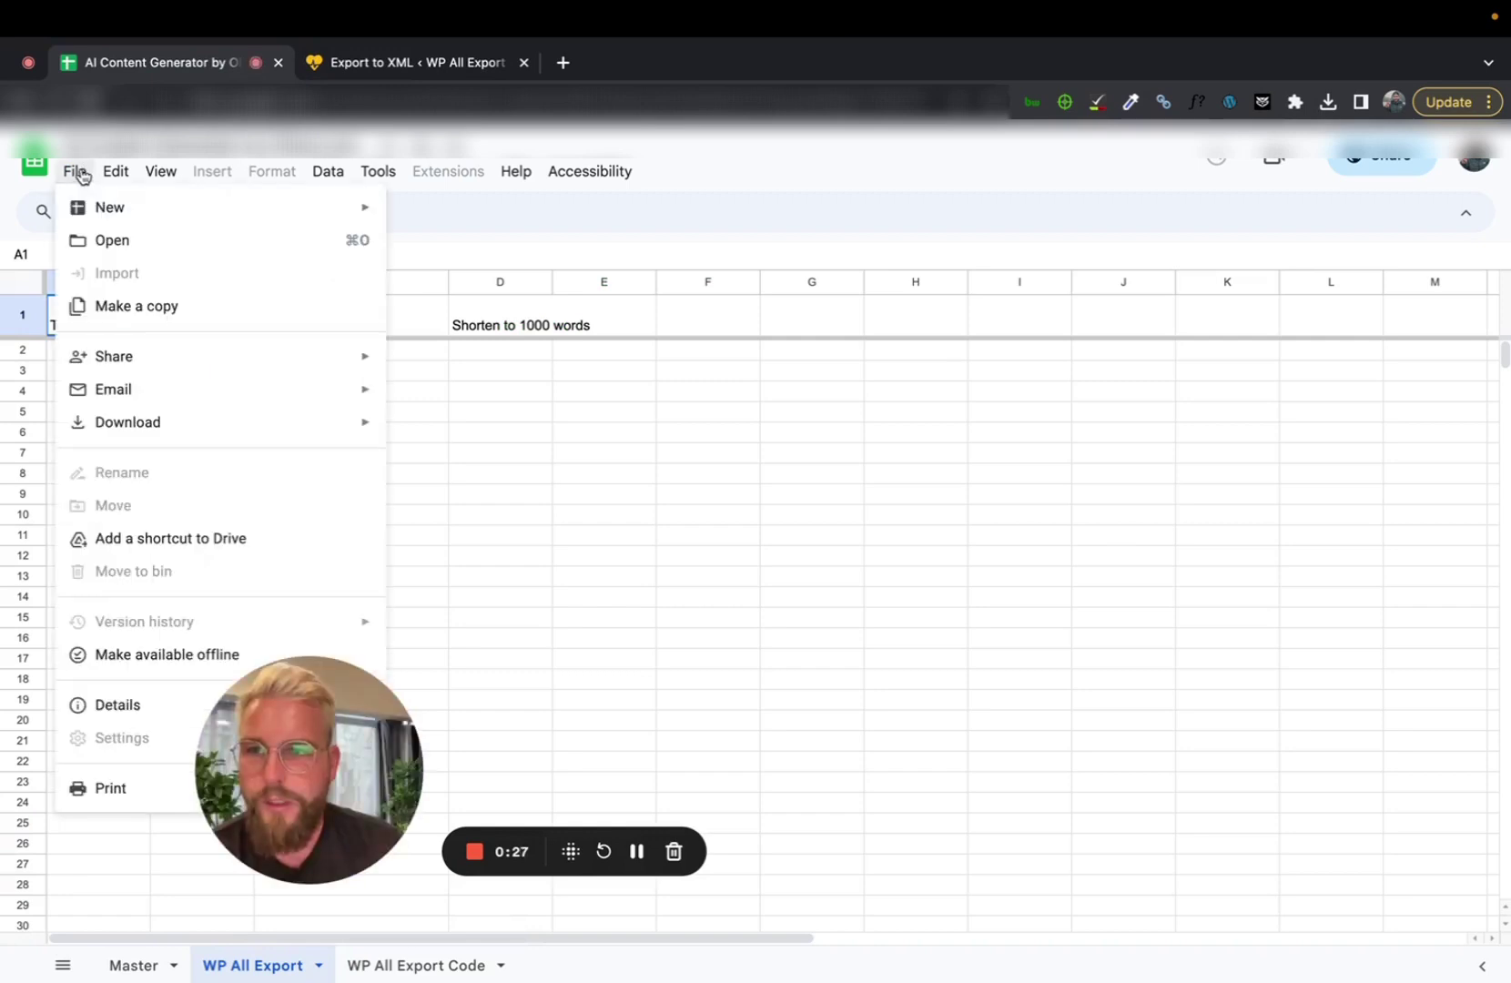
click(182, 315)
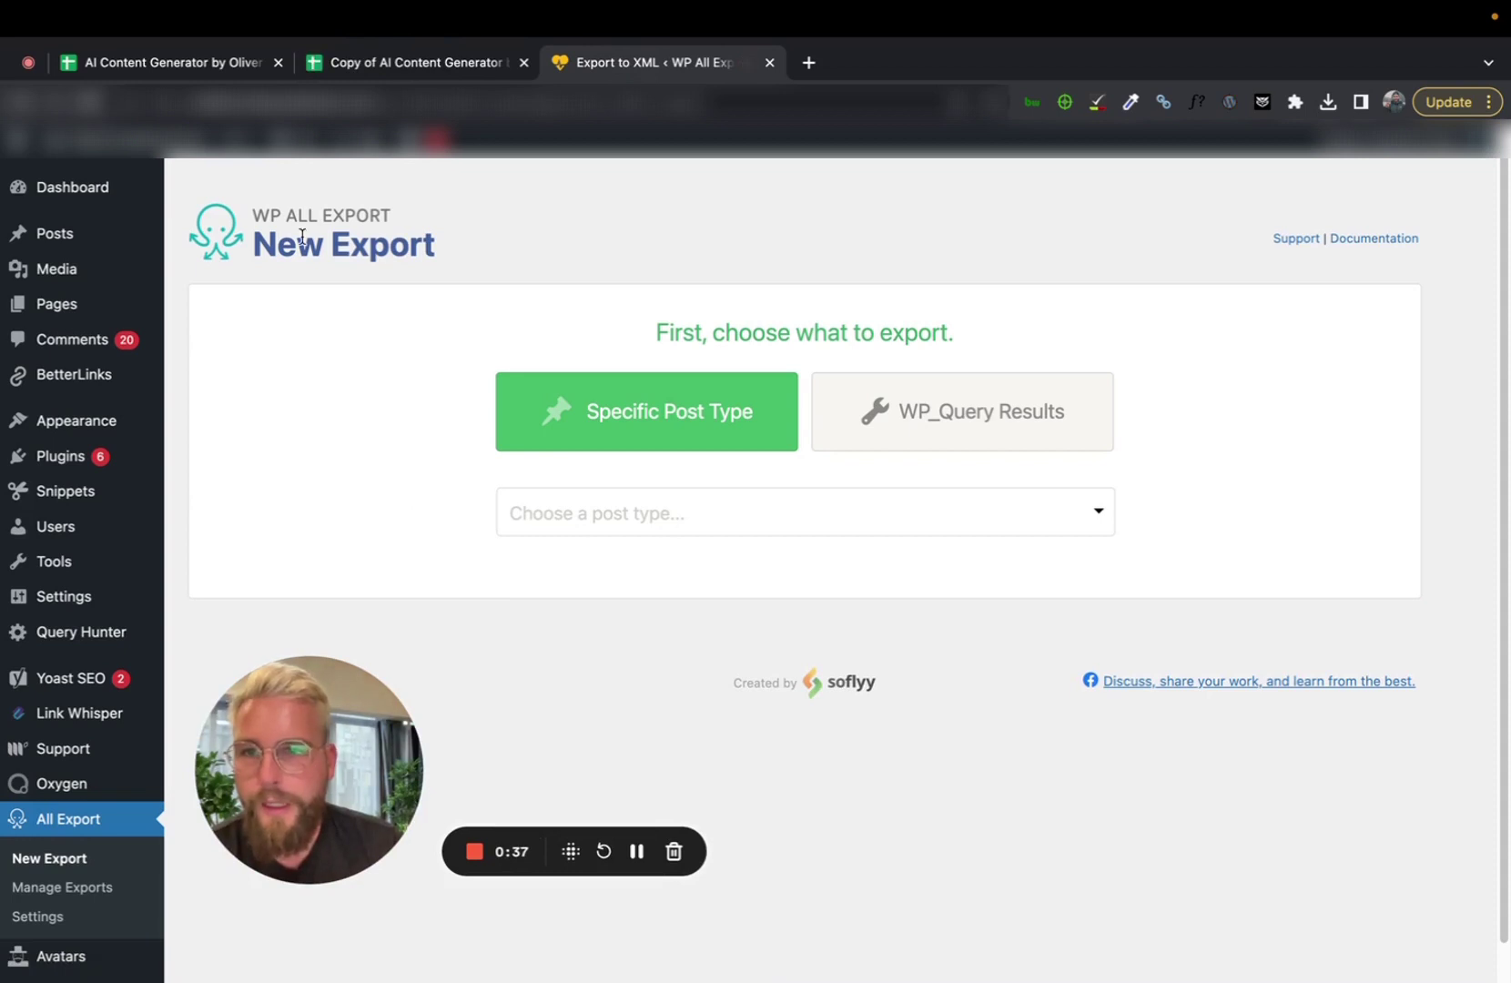
- Set the export's post type to Posts (373 found) and continue to Customize Export File
click(695, 526)
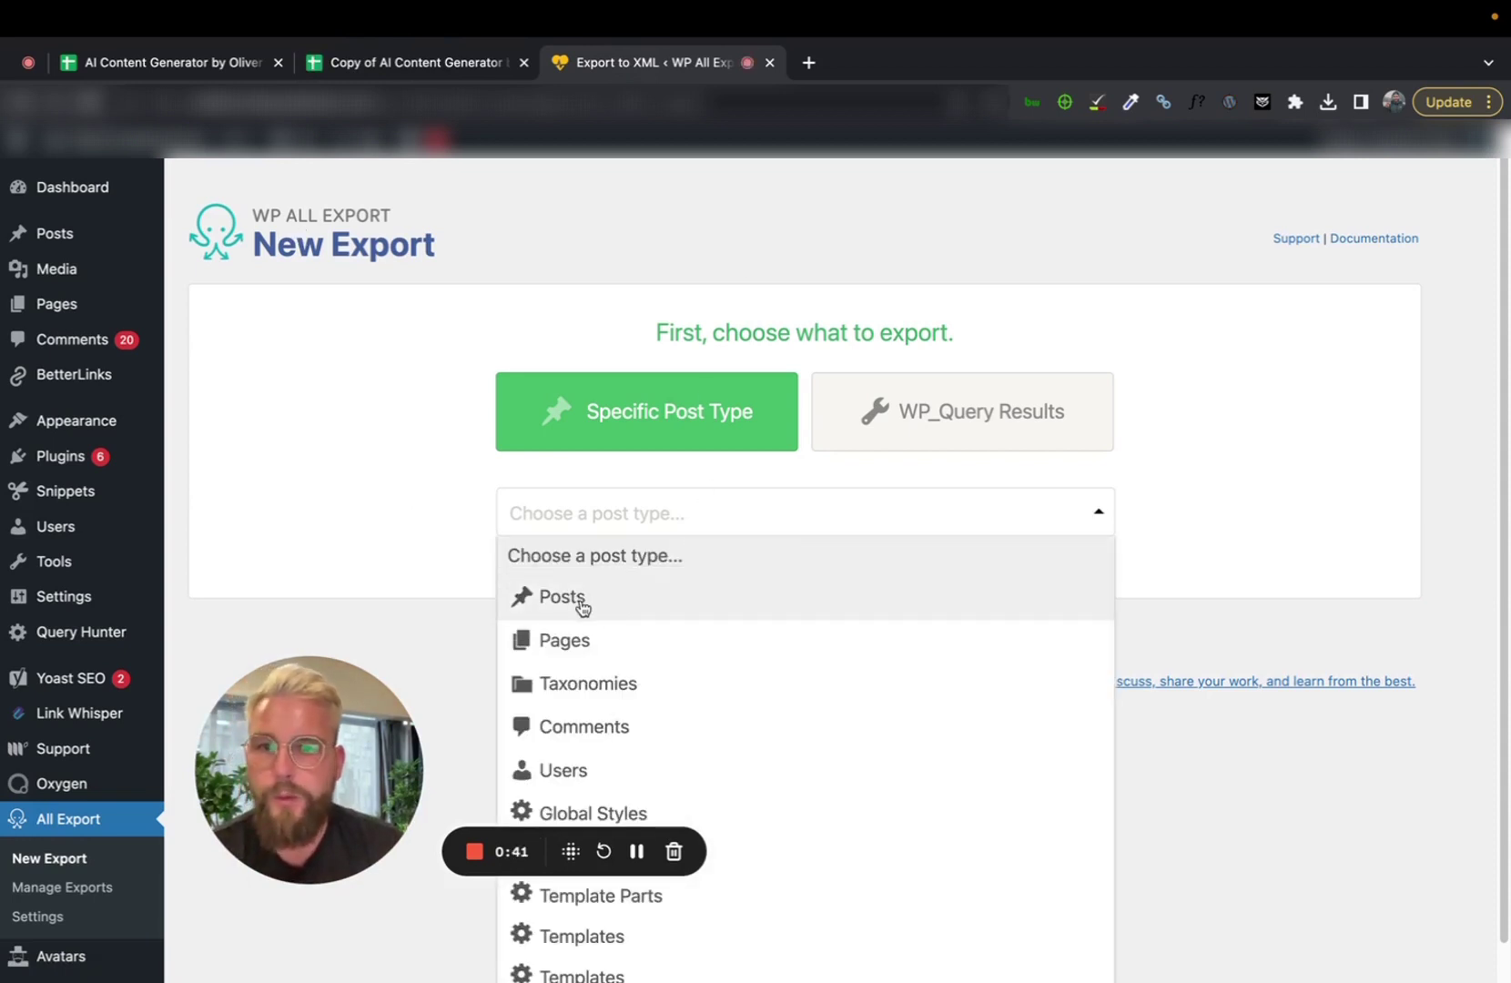
click(578, 597)
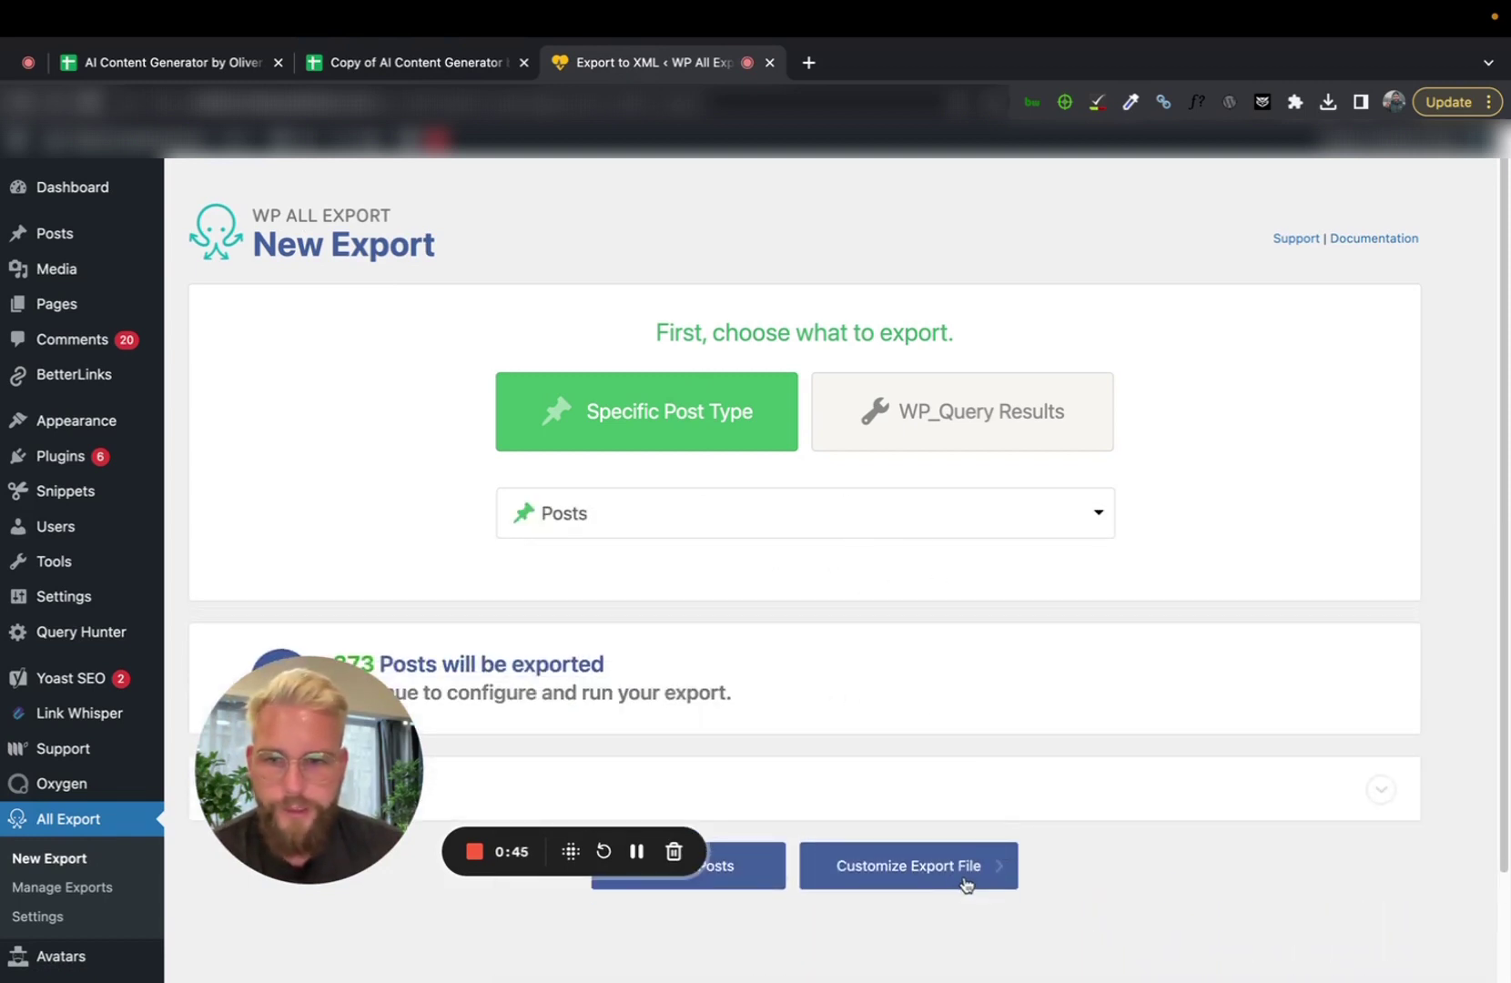
click(946, 876)
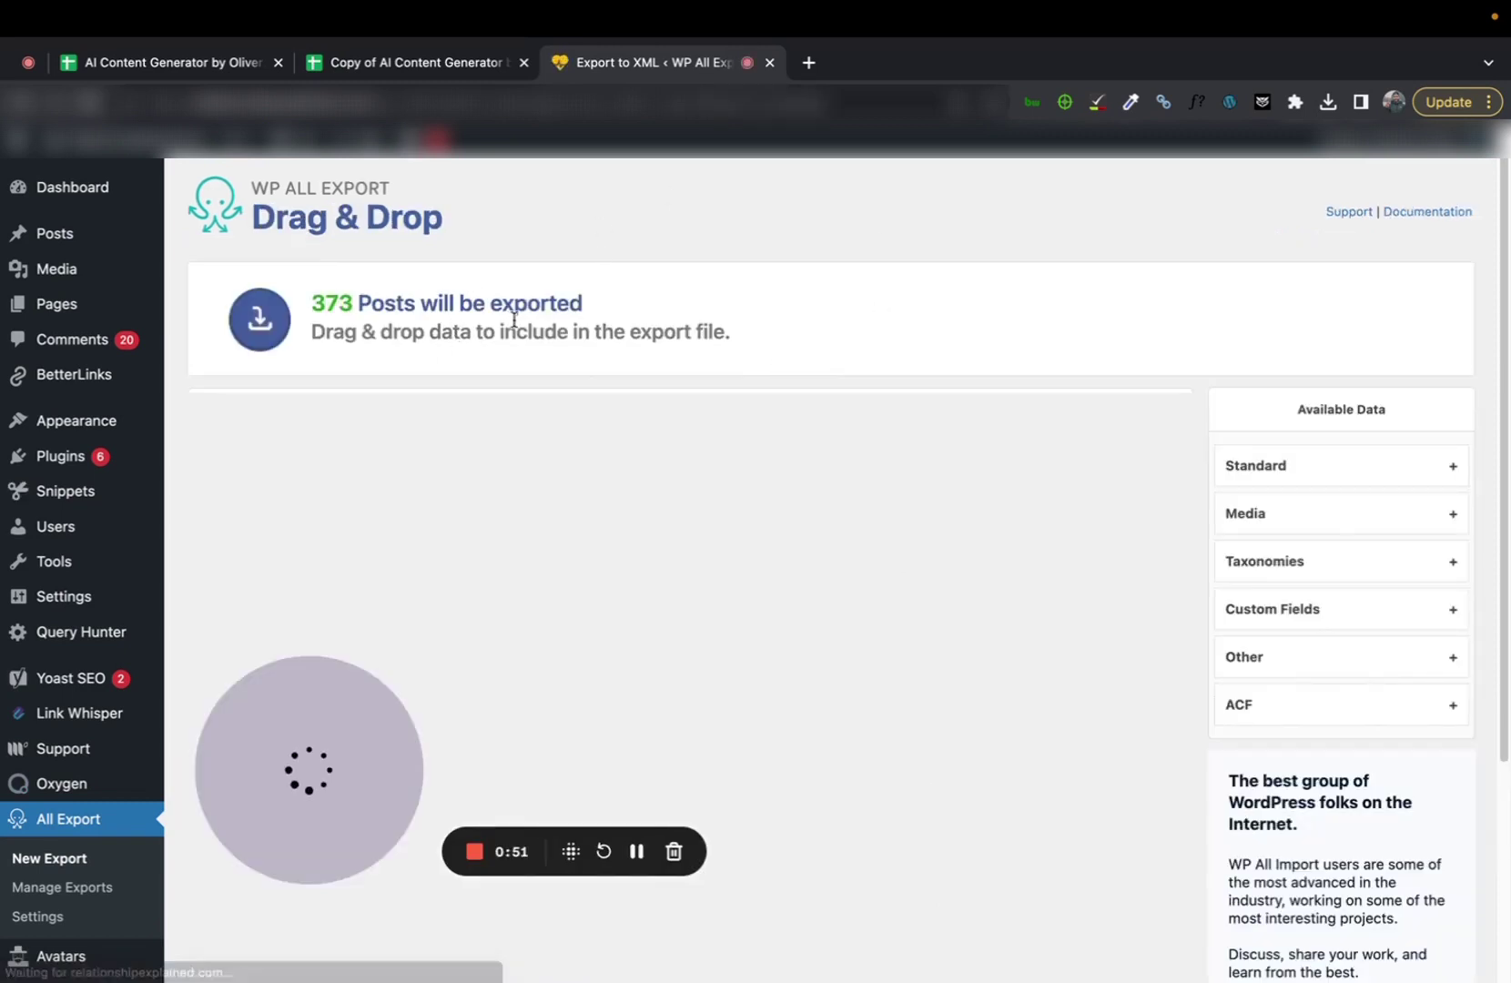
- Change the first two export columns from ID to Title and Permalink, saving each
click(309, 441)
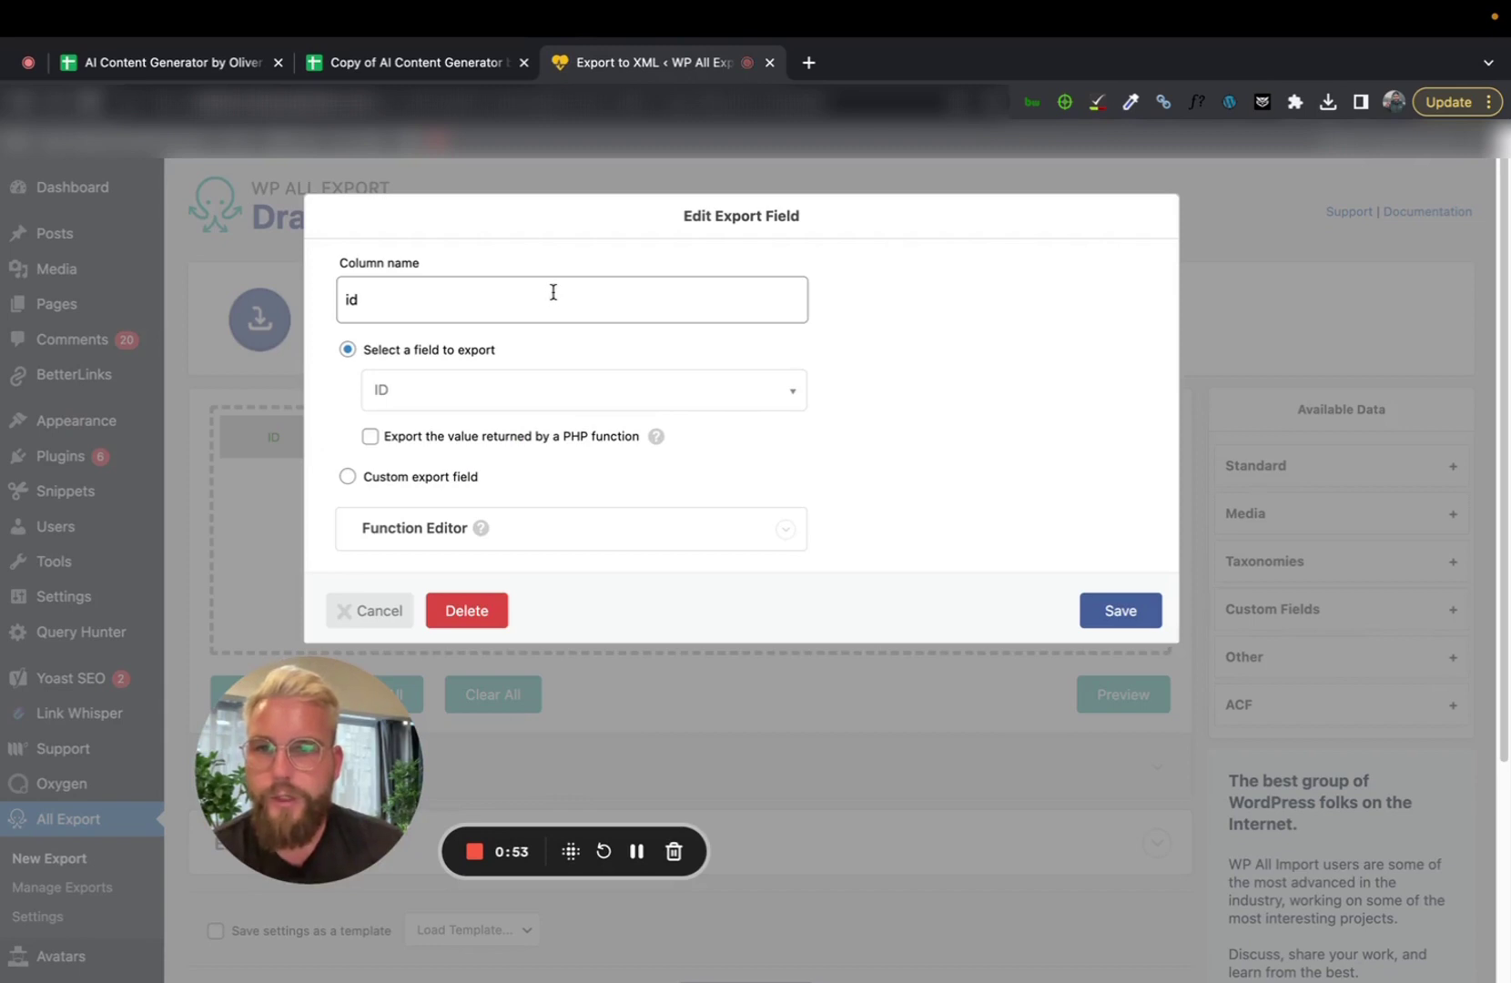
click(536, 383)
click(400, 547)
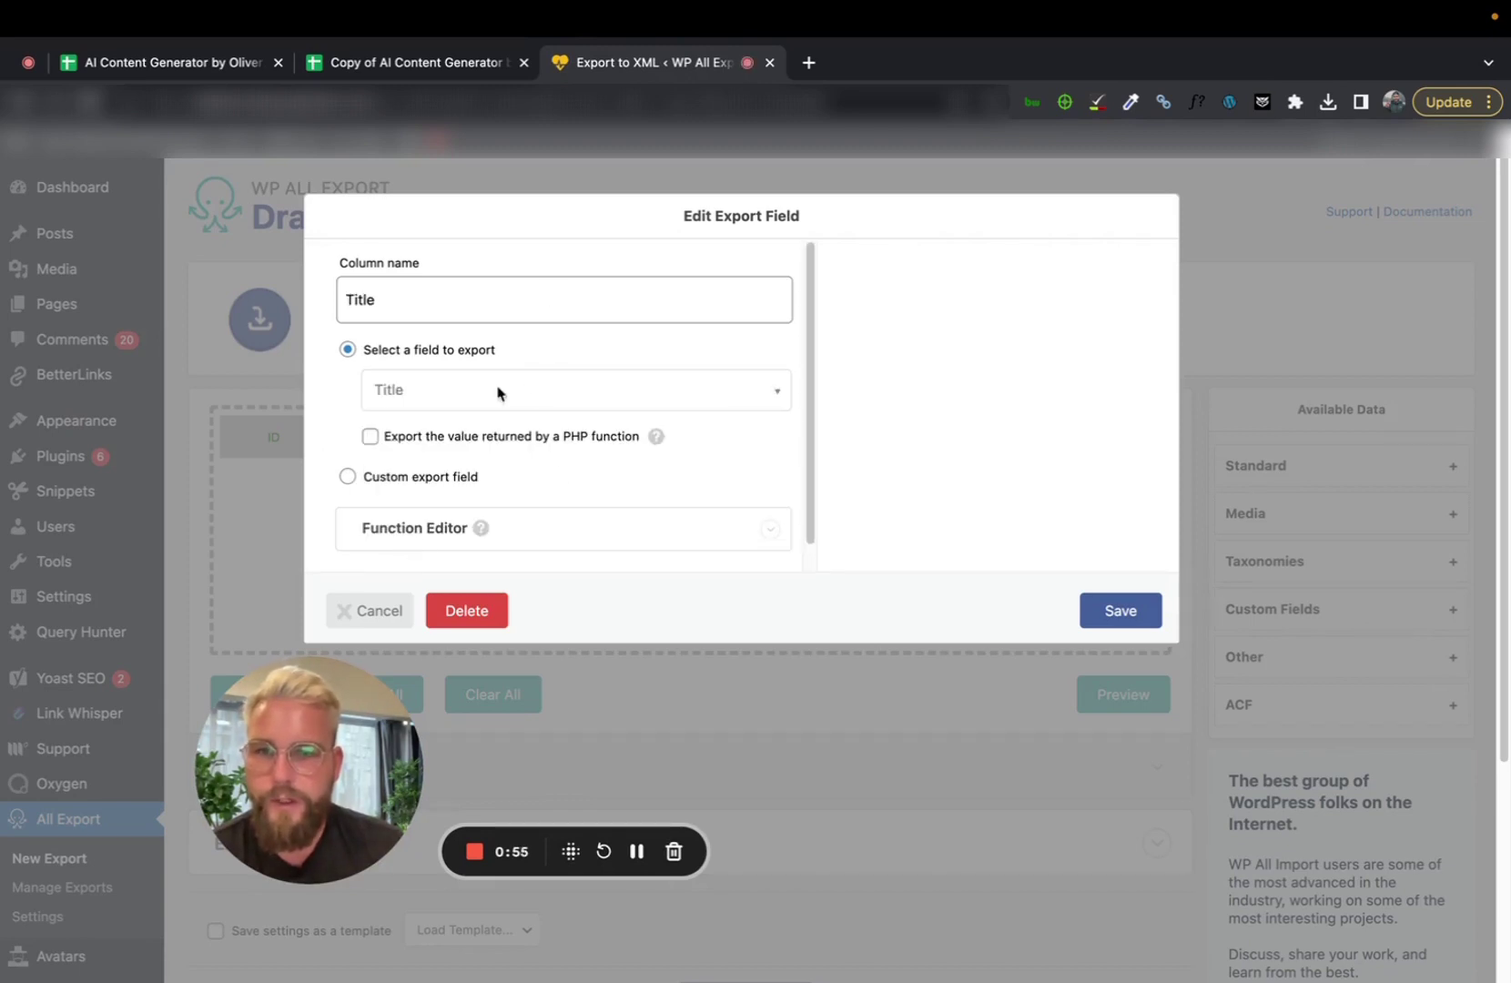
click(1143, 623)
click(397, 444)
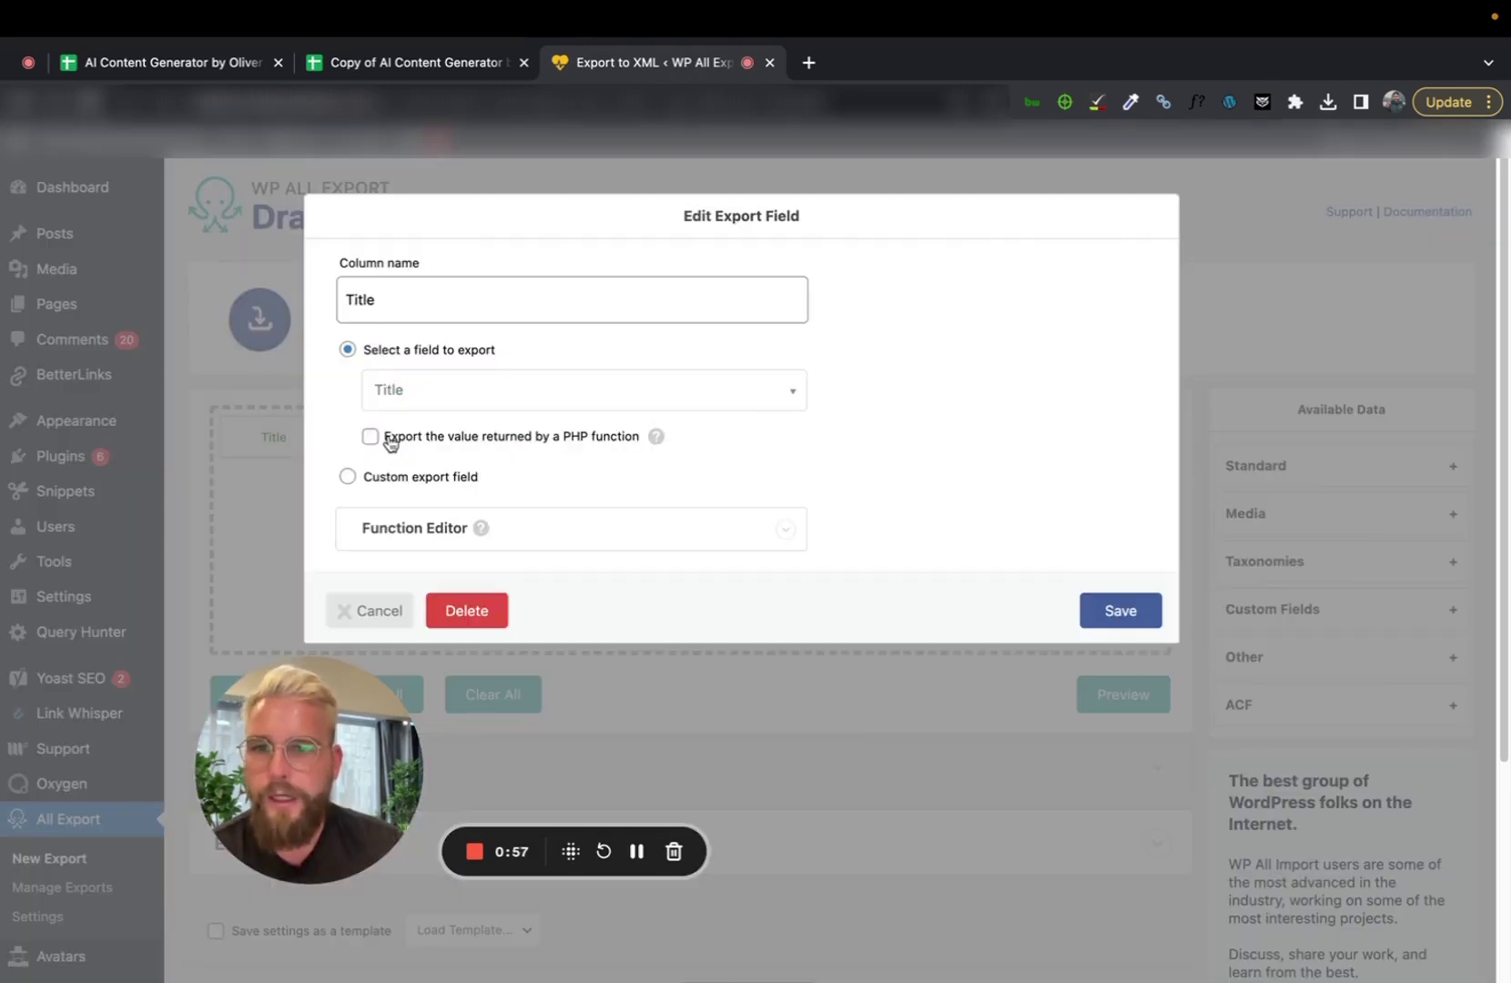
click(490, 406)
scroll(519, 500, down, 5)
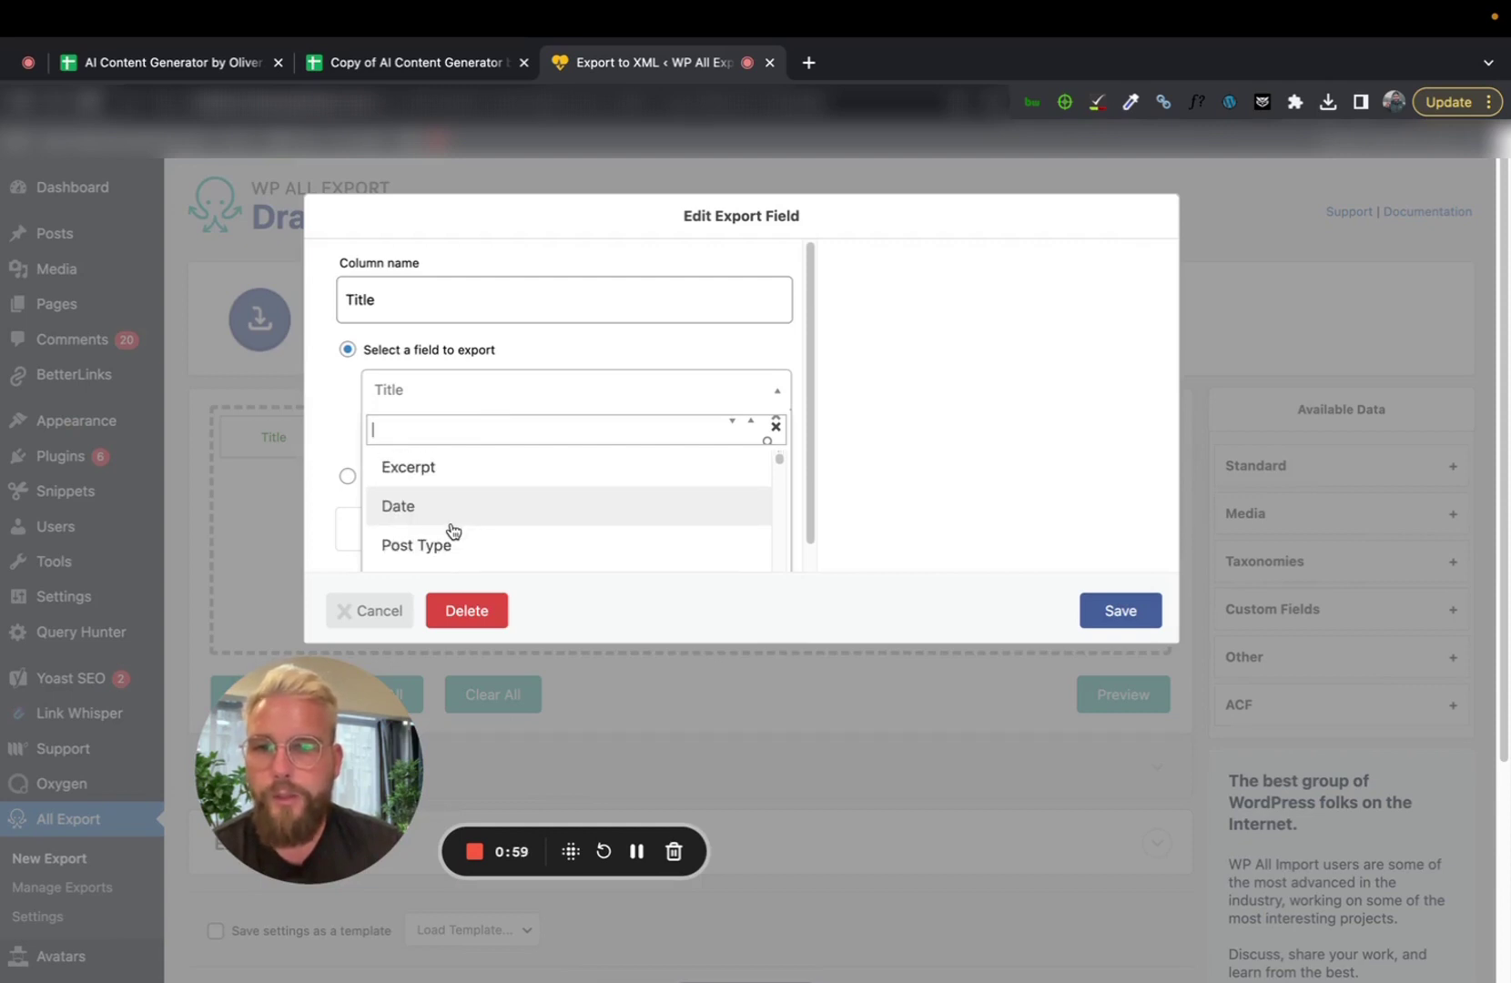
scroll(462, 531, down, 1)
click(463, 533)
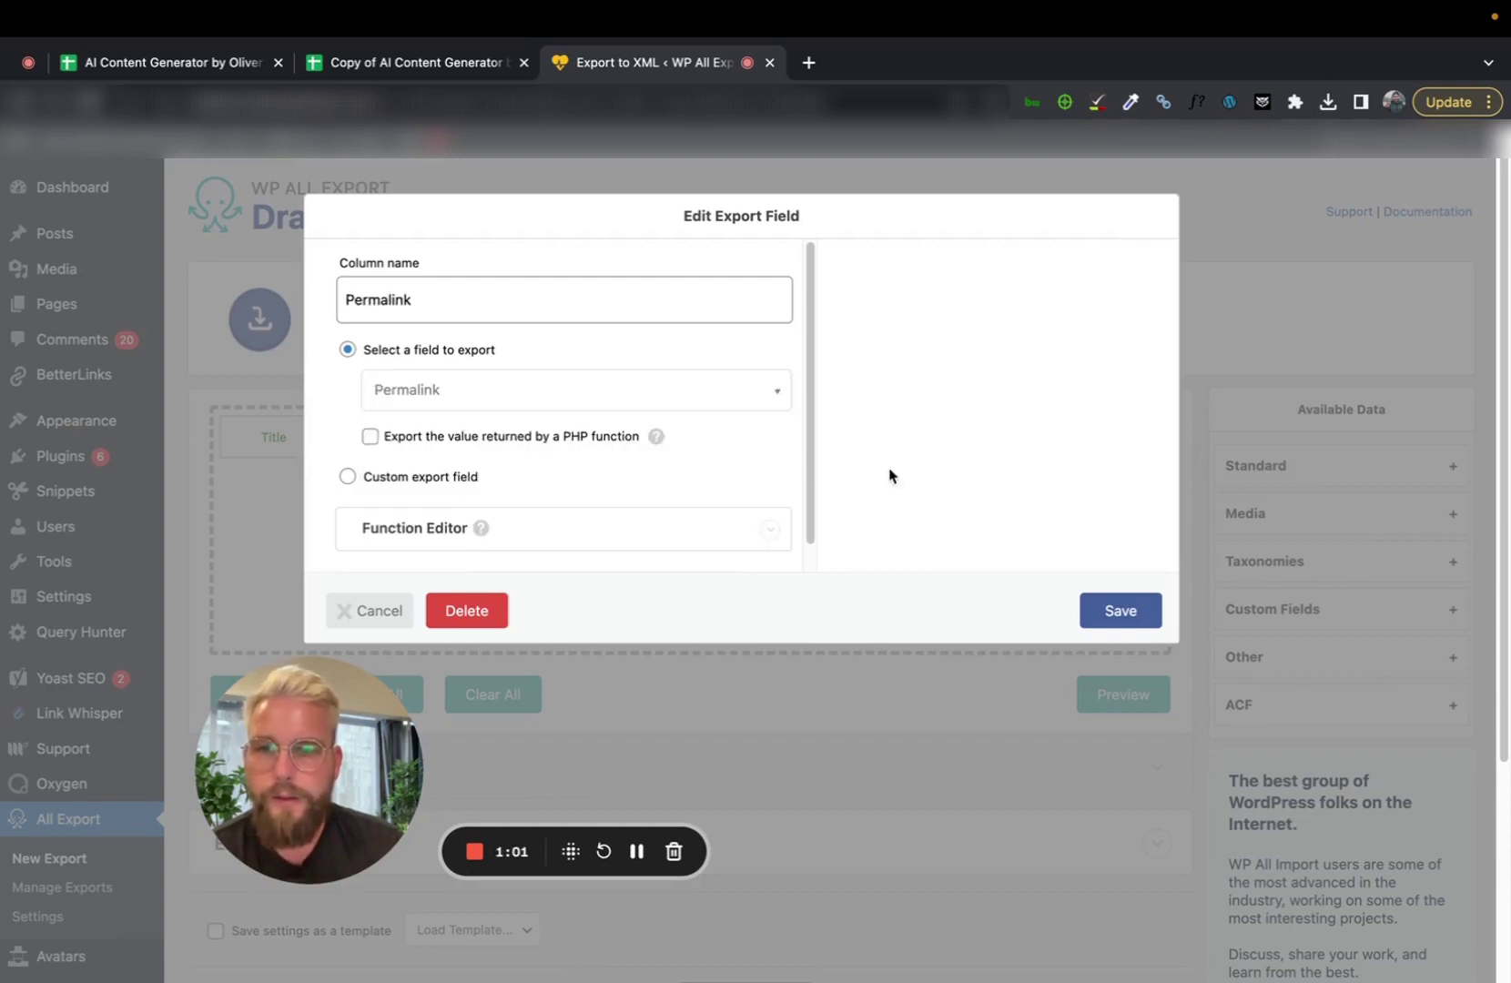
click(1102, 625)
- Keep Content as the third column and reach Export Settings with 373 posts ready
click(523, 444)
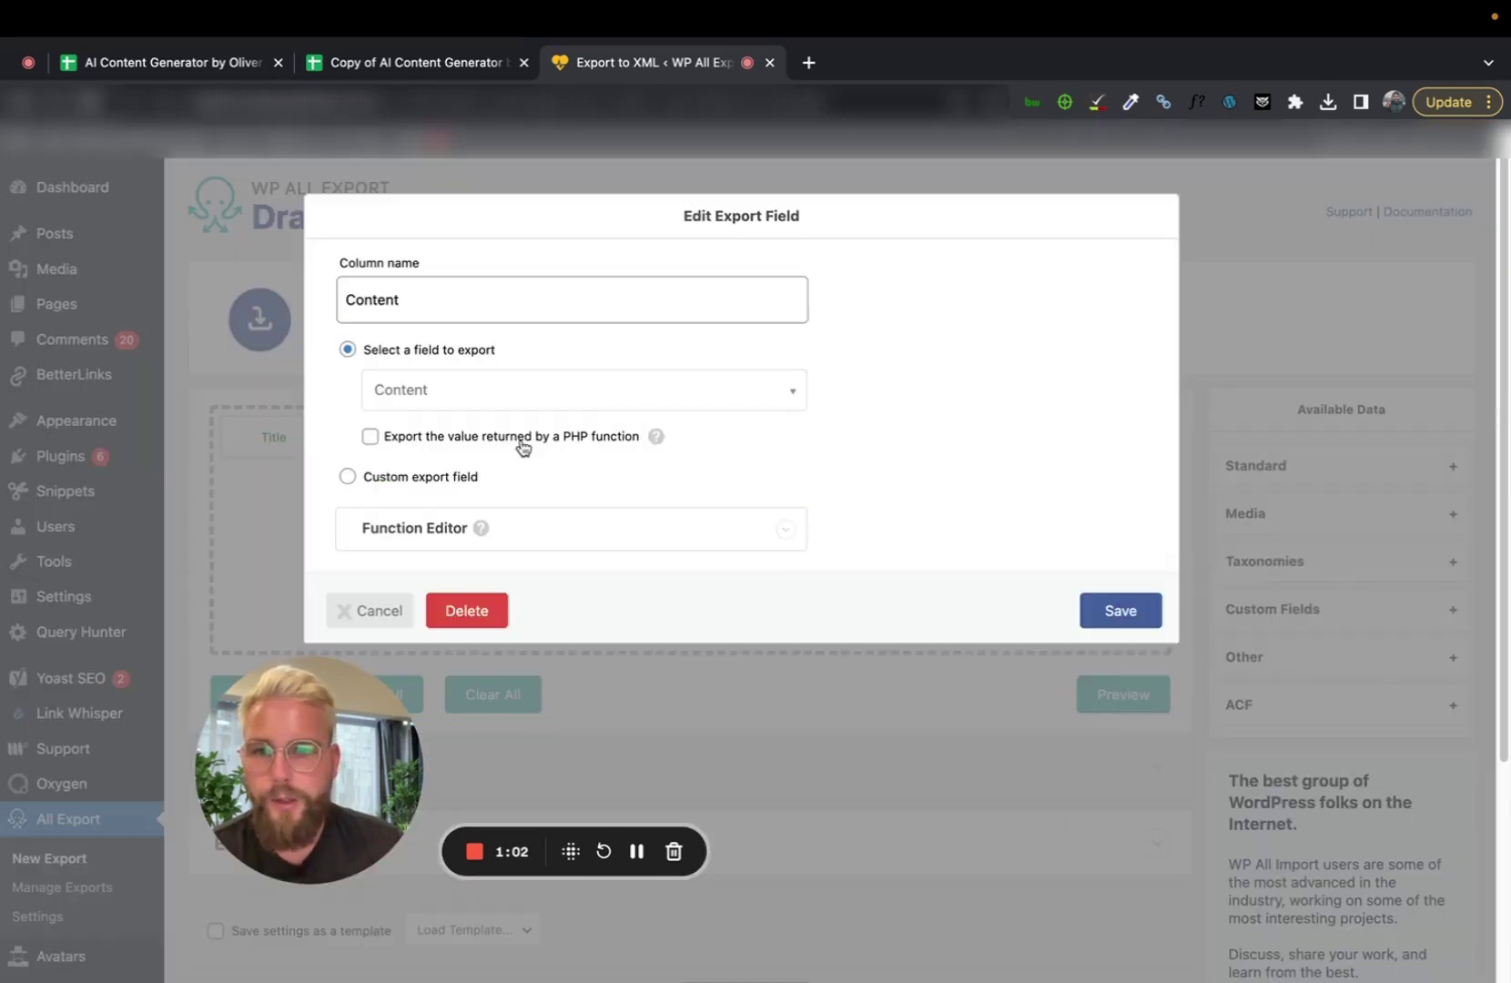
click(1116, 623)
scroll(711, 610, down, 3)
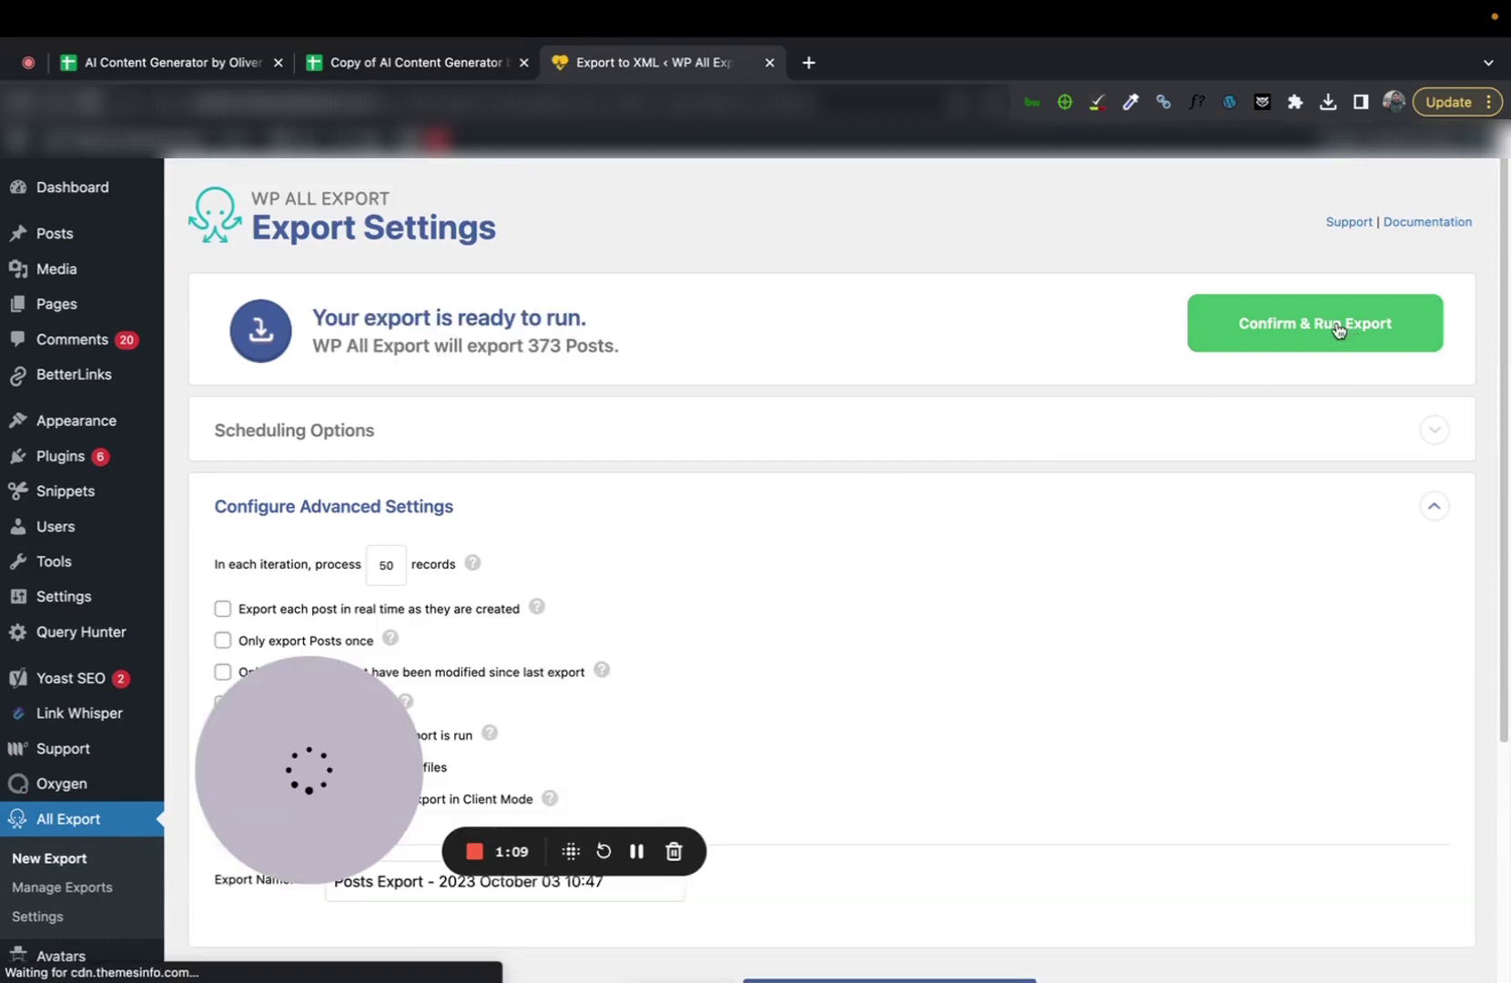
scroll(1165, 427, down, 3)
scroll(863, 575, up, 3)
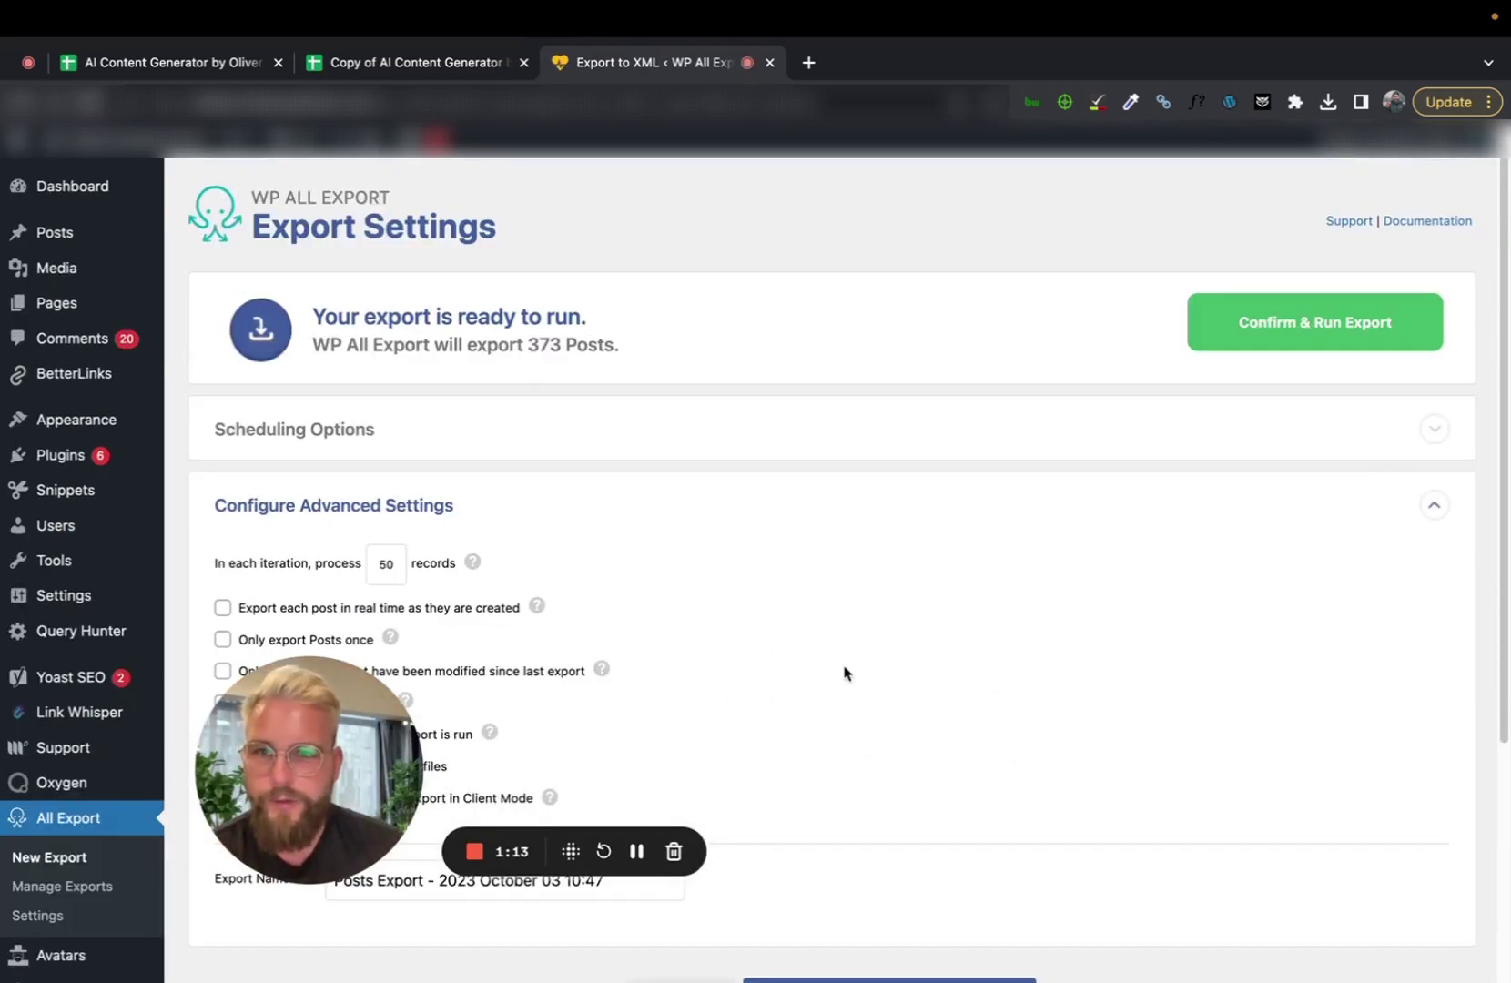
click(431, 71)
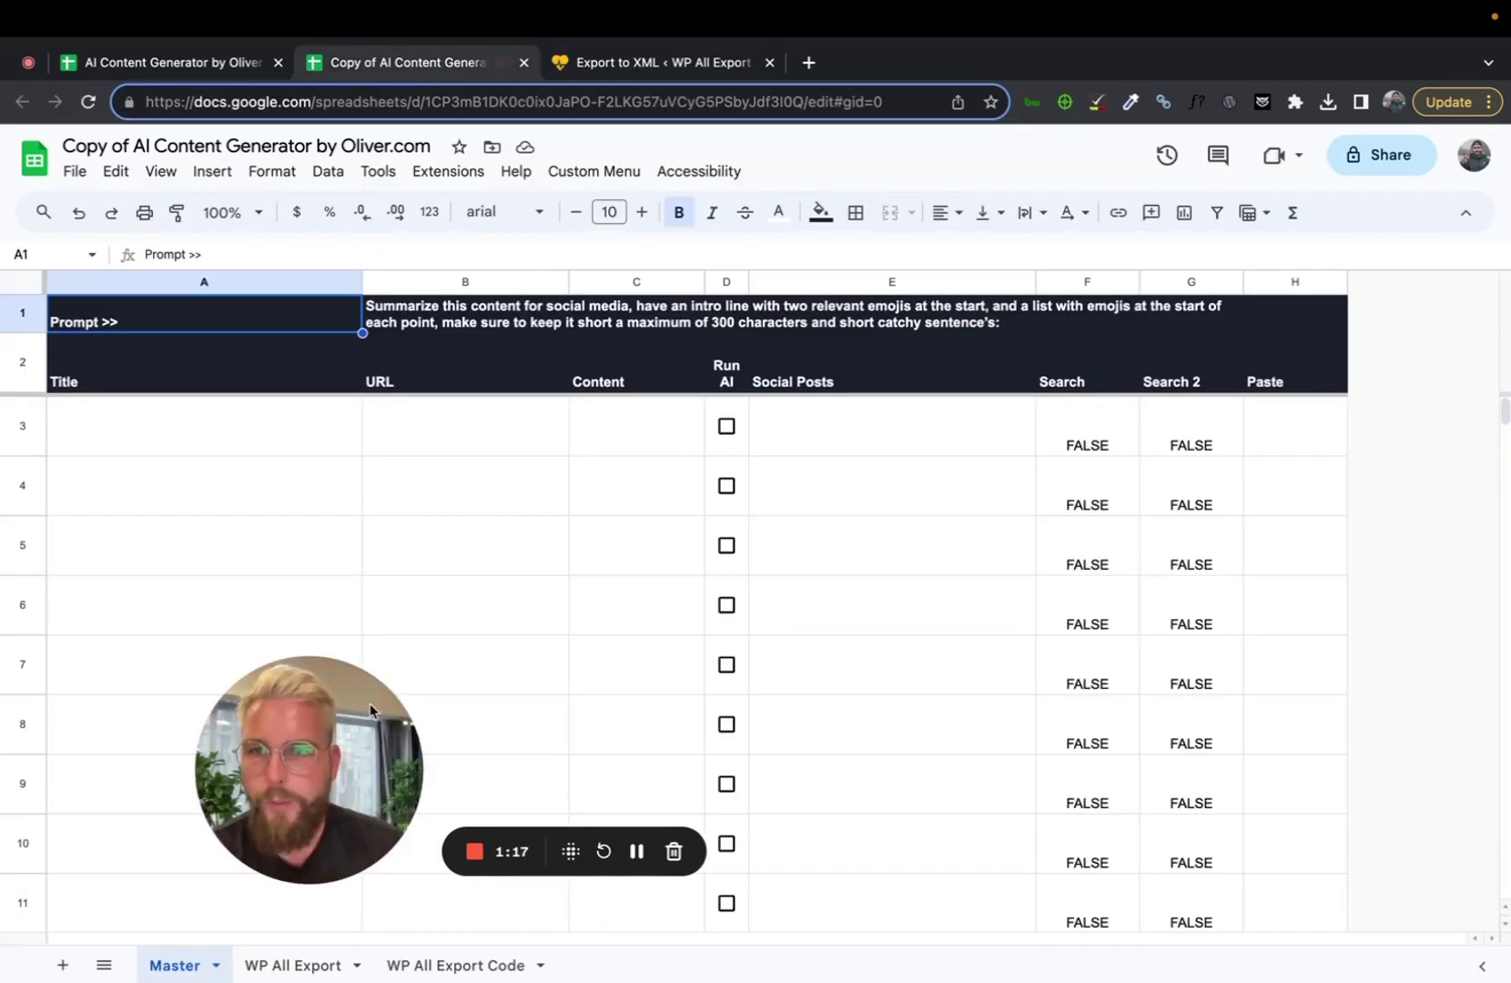
- Import Posts-Export-2023-October-03-1041.csv into the WP All Export sheet, replacing the current sheet
click(300, 967)
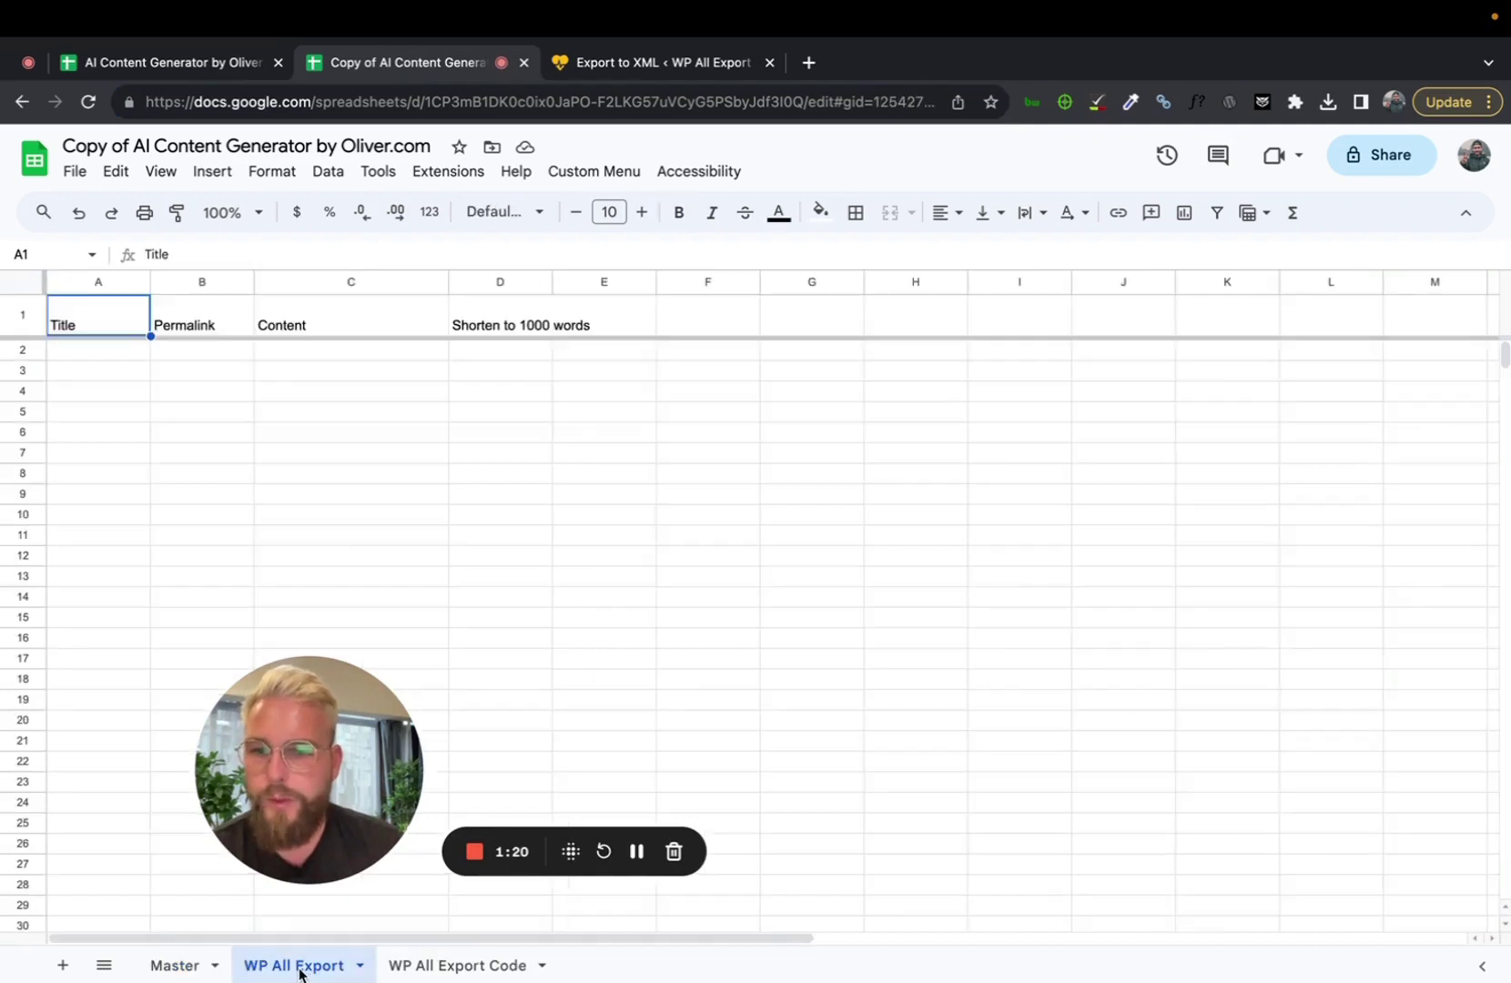
click(80, 177)
mouse_move(147, 366)
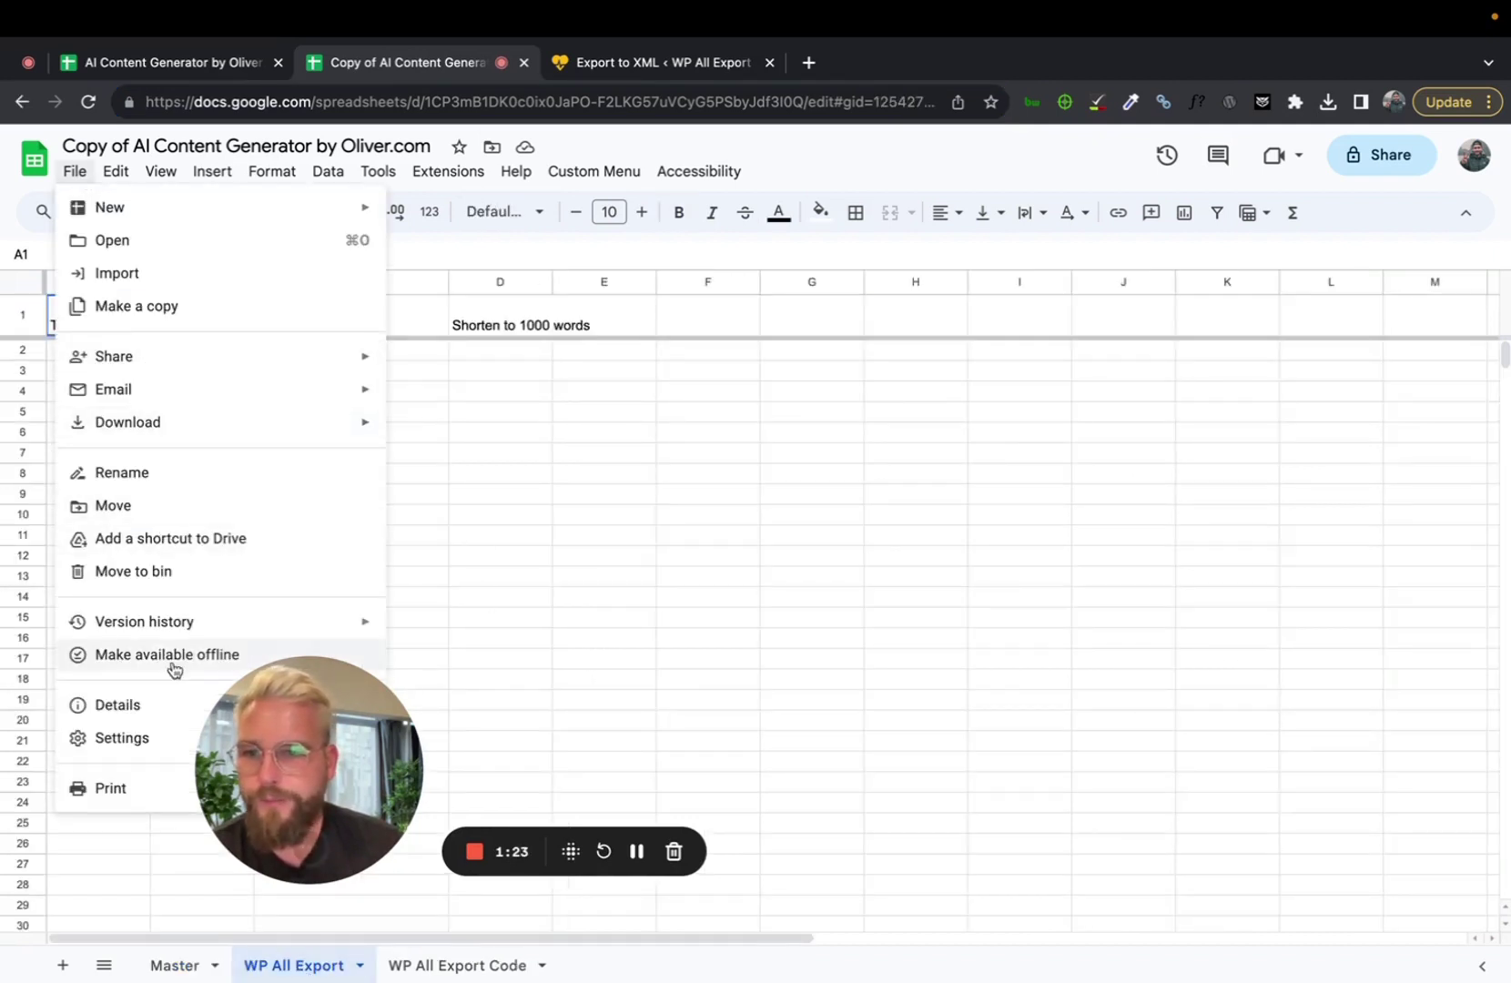
click(164, 277)
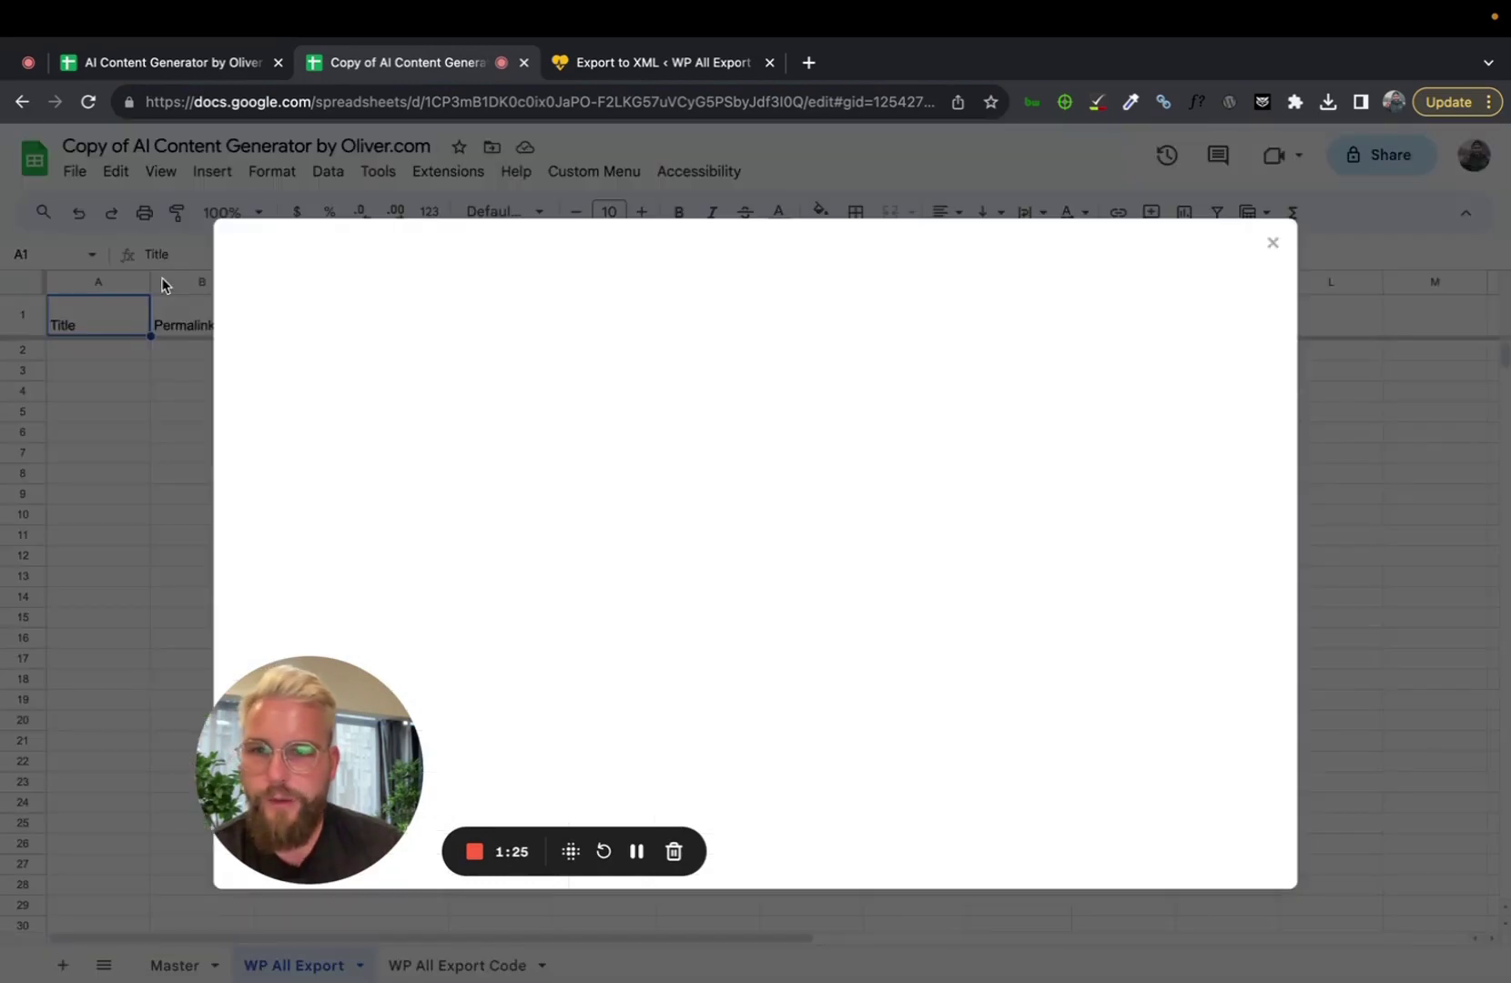
click(708, 339)
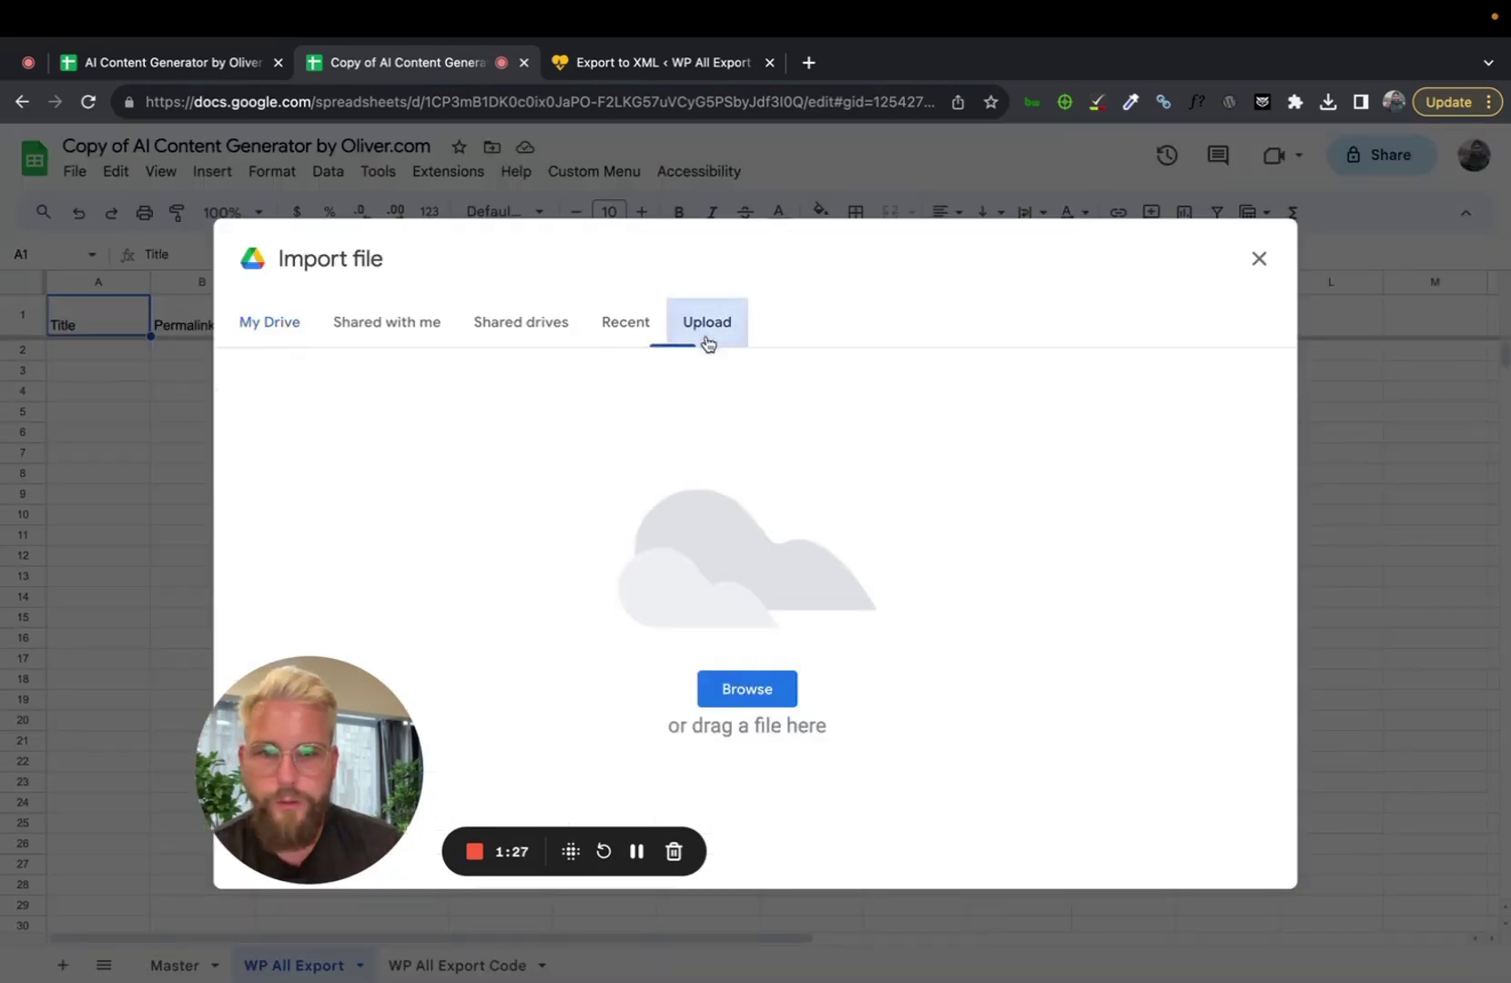
click(767, 699)
click(406, 399)
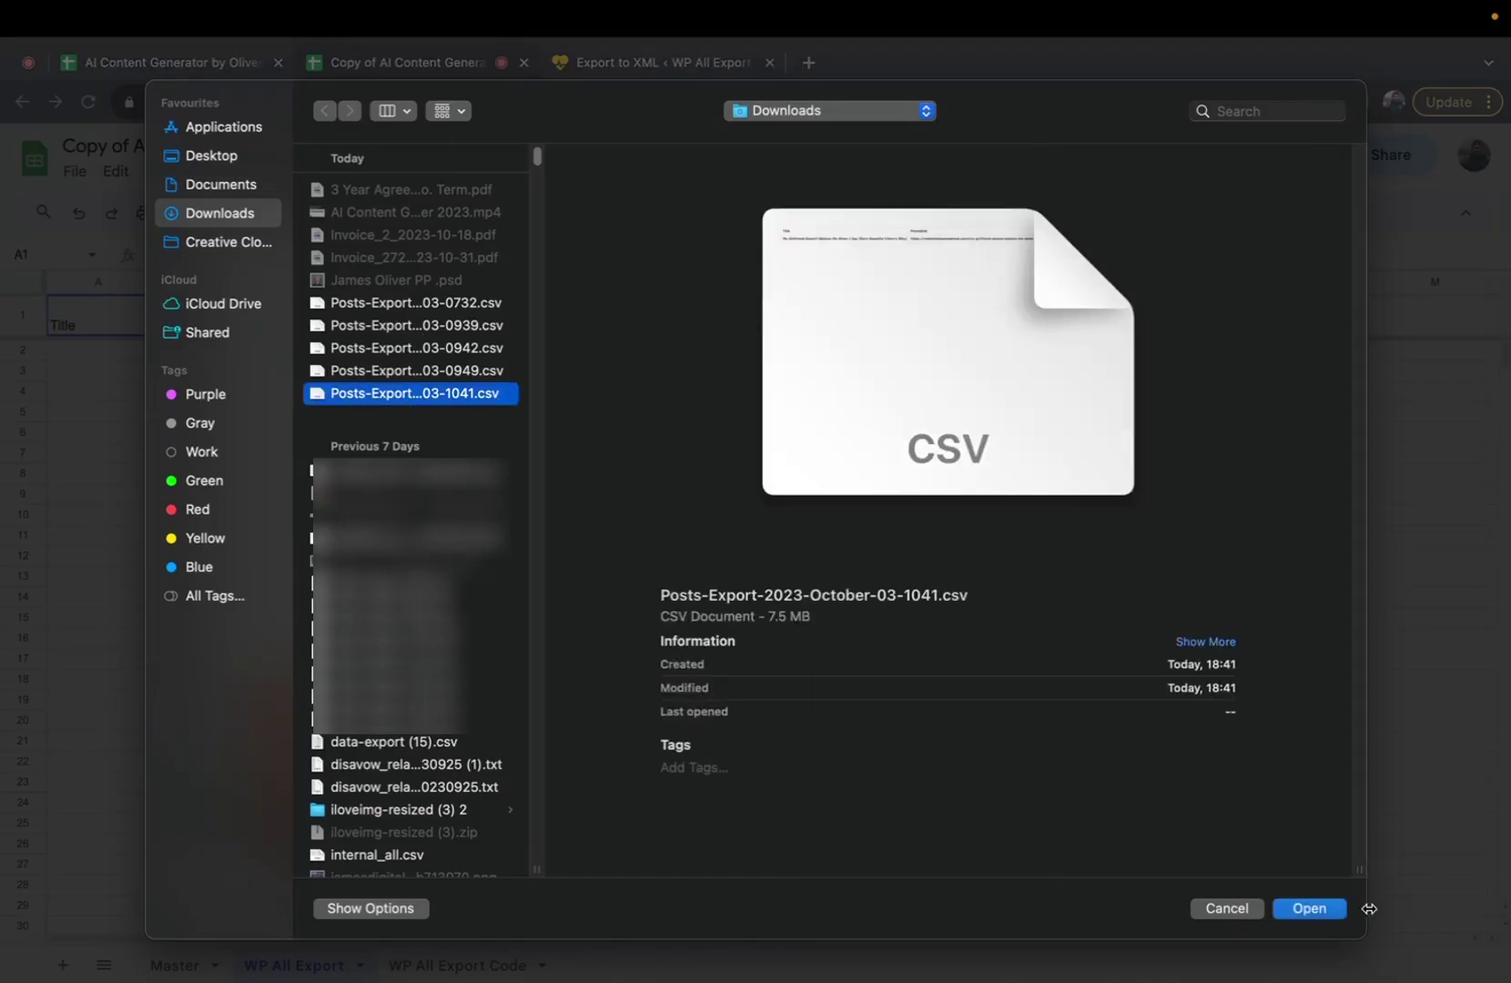
click(1326, 913)
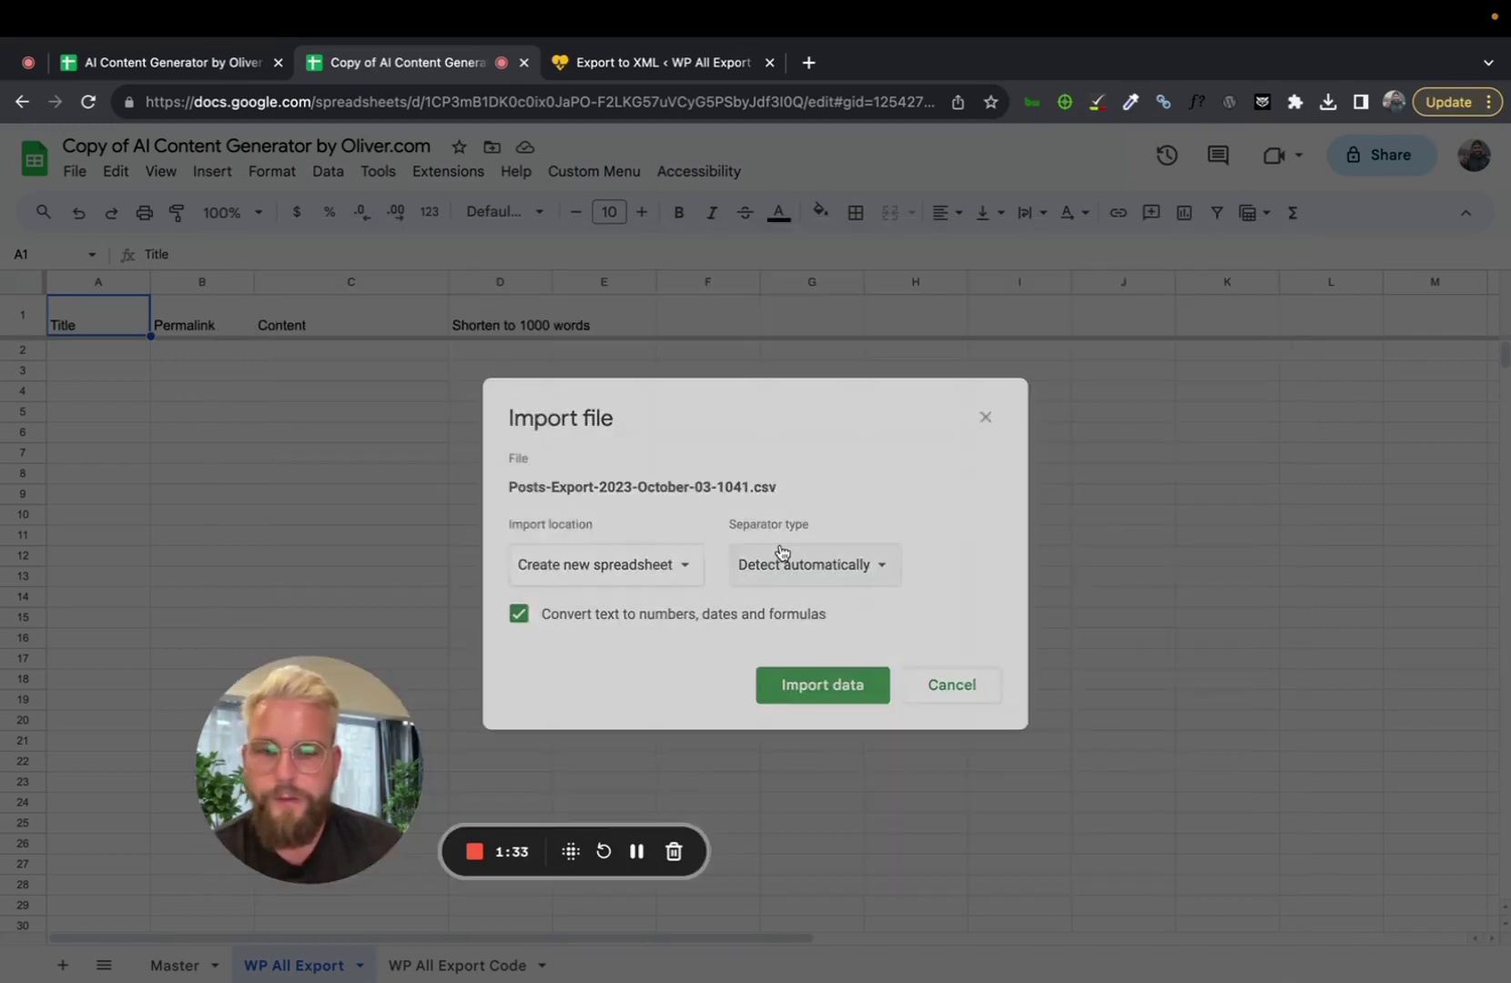
click(694, 565)
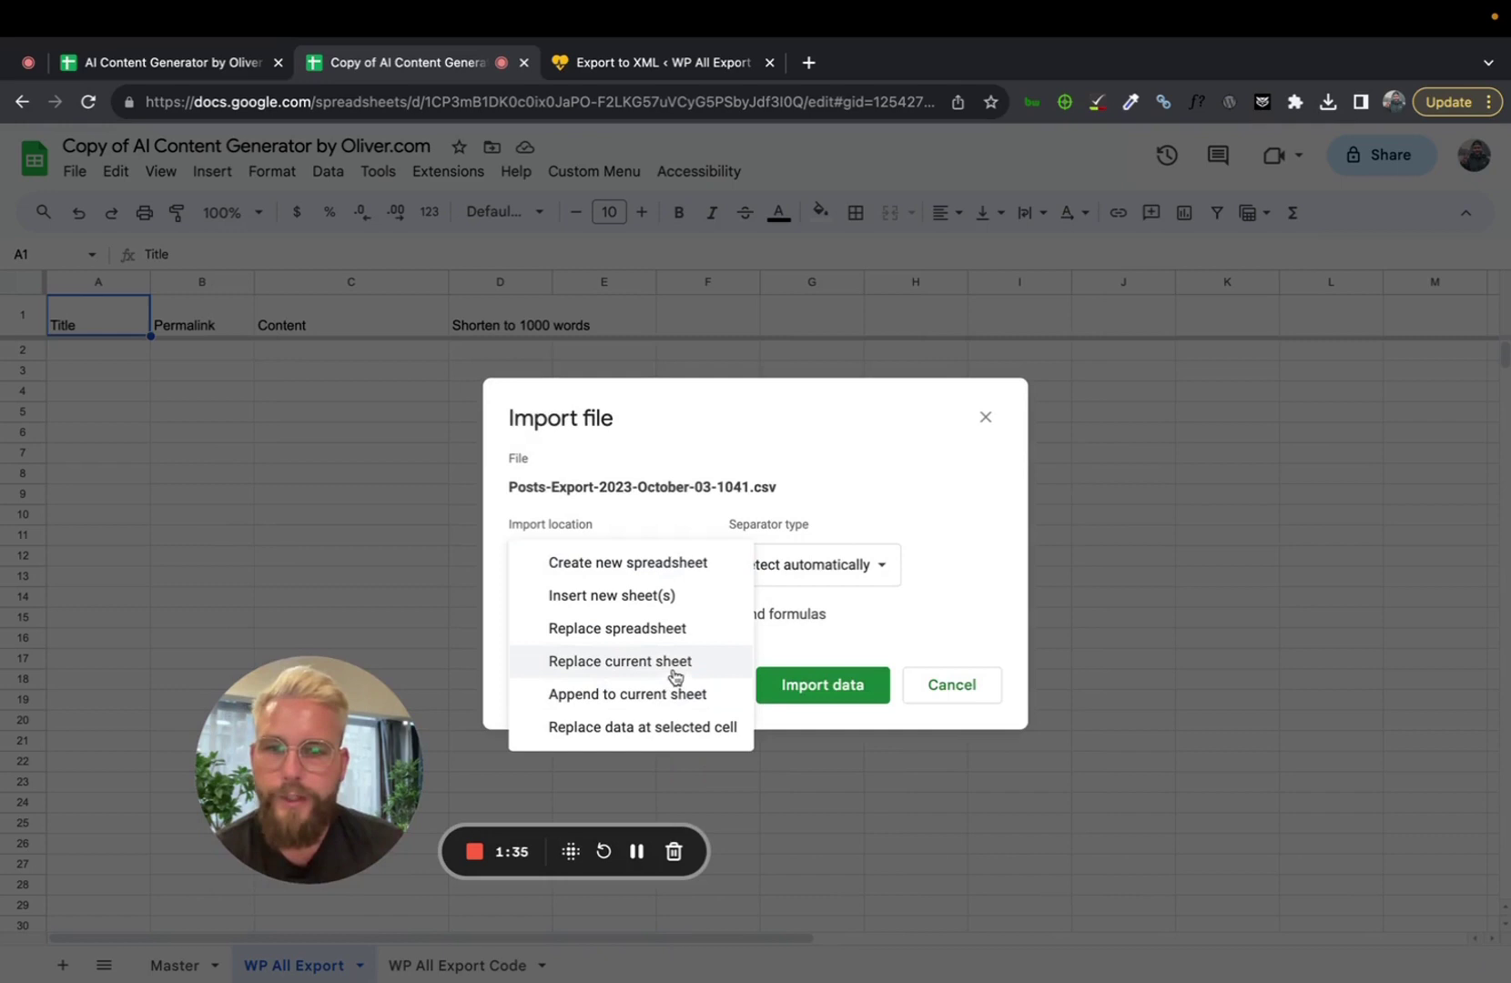
click(637, 665)
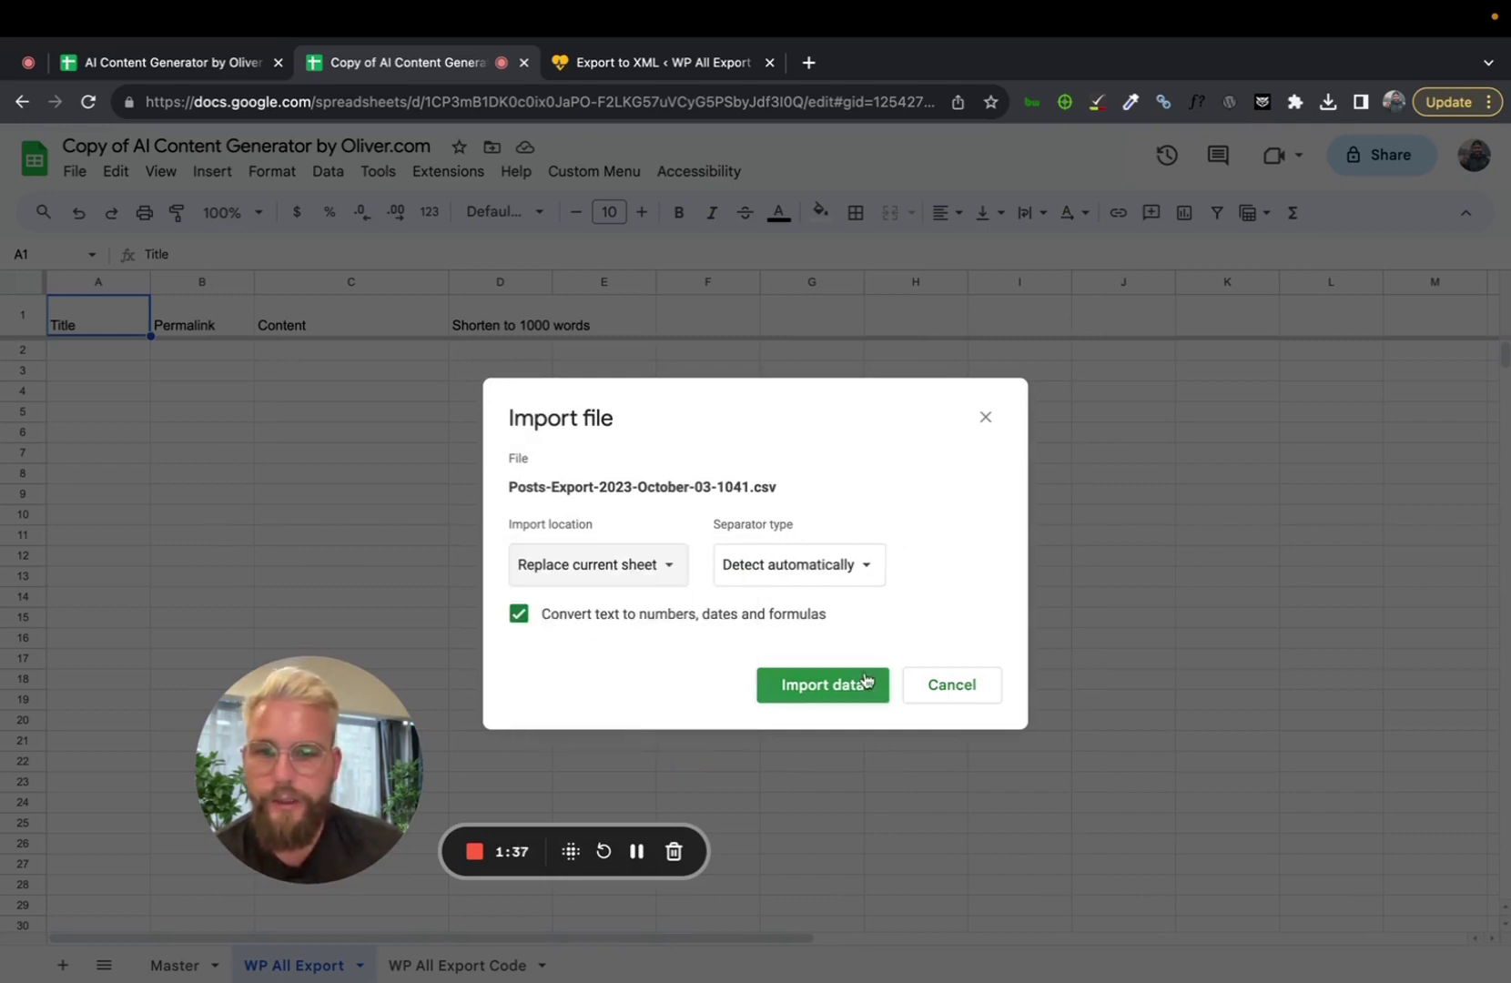
click(833, 692)
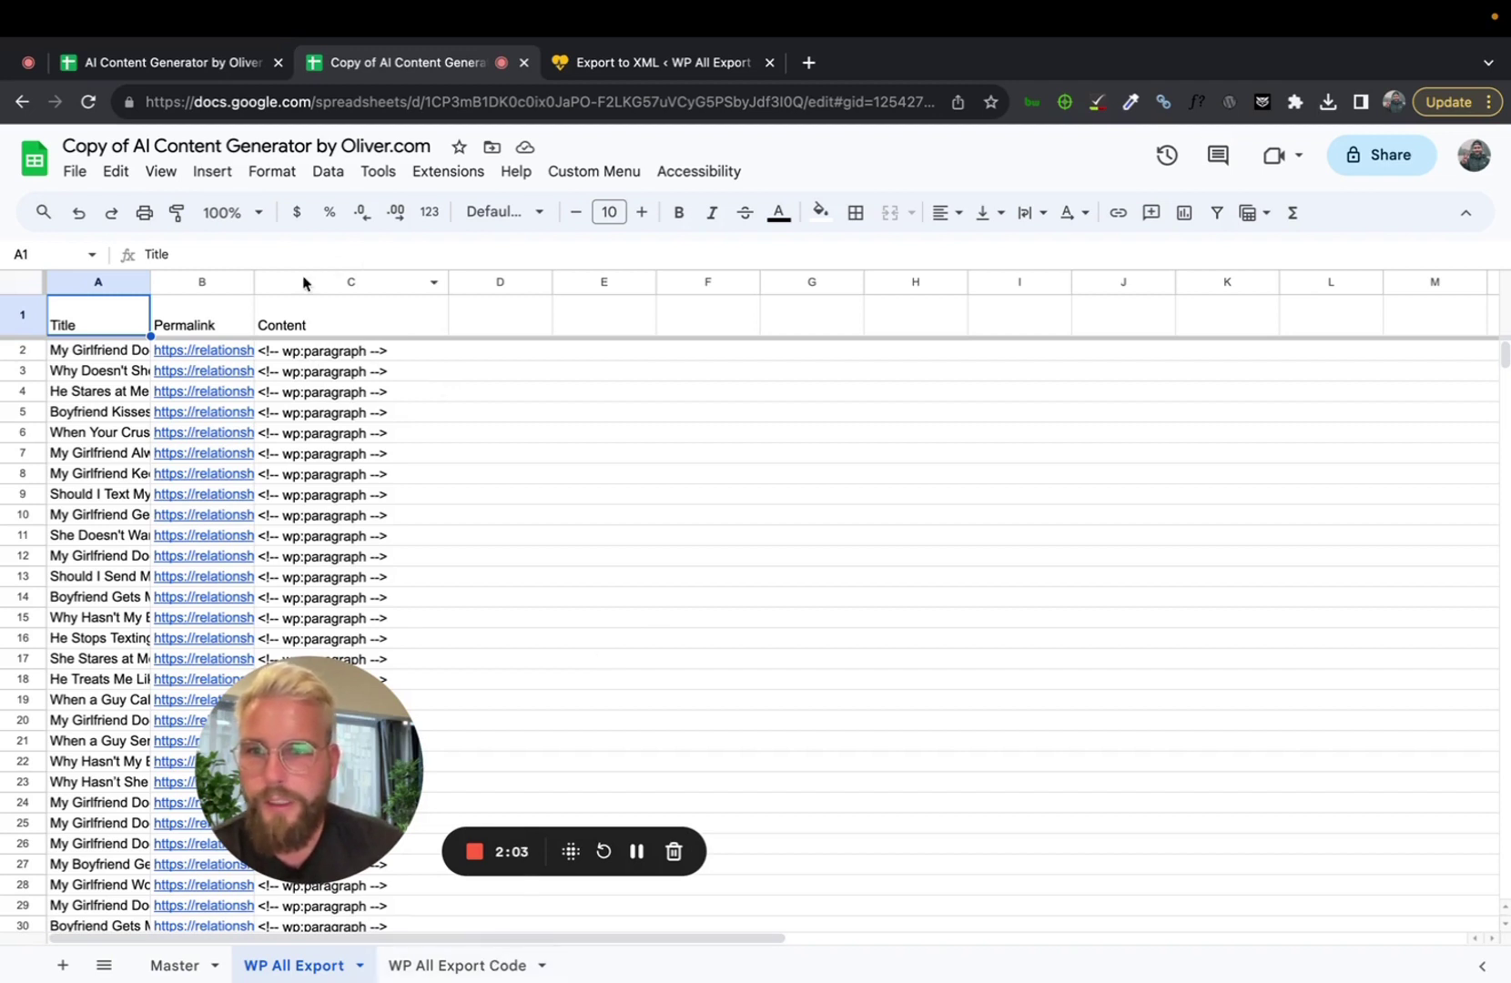
click(477, 970)
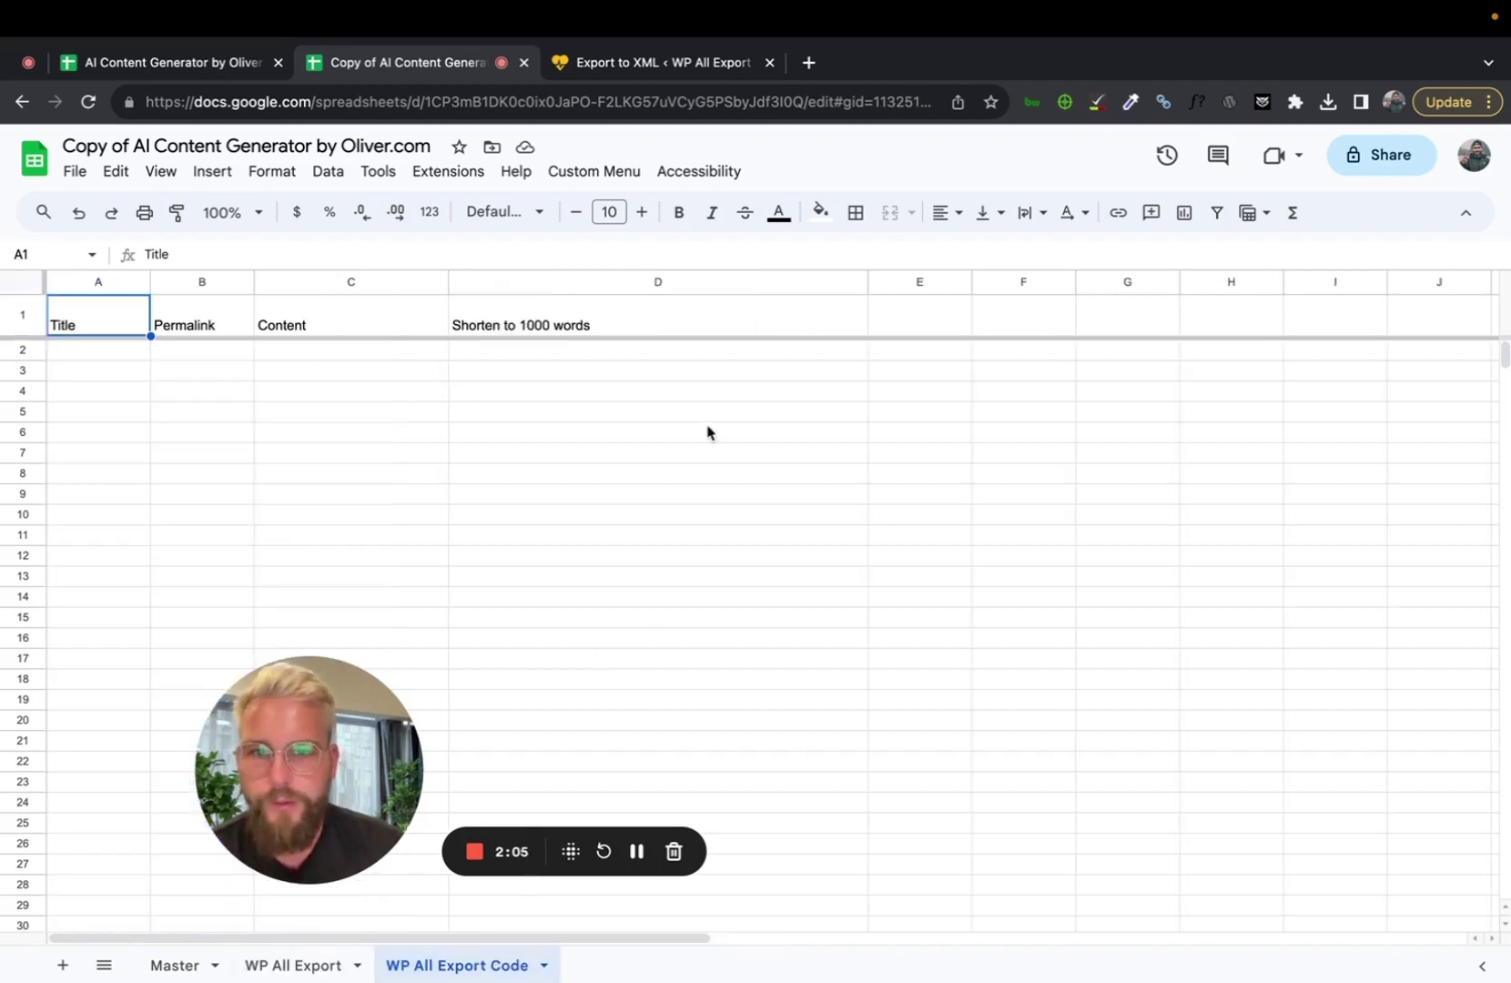
drag(546, 327, 546, 348)
key(ctrl+c)
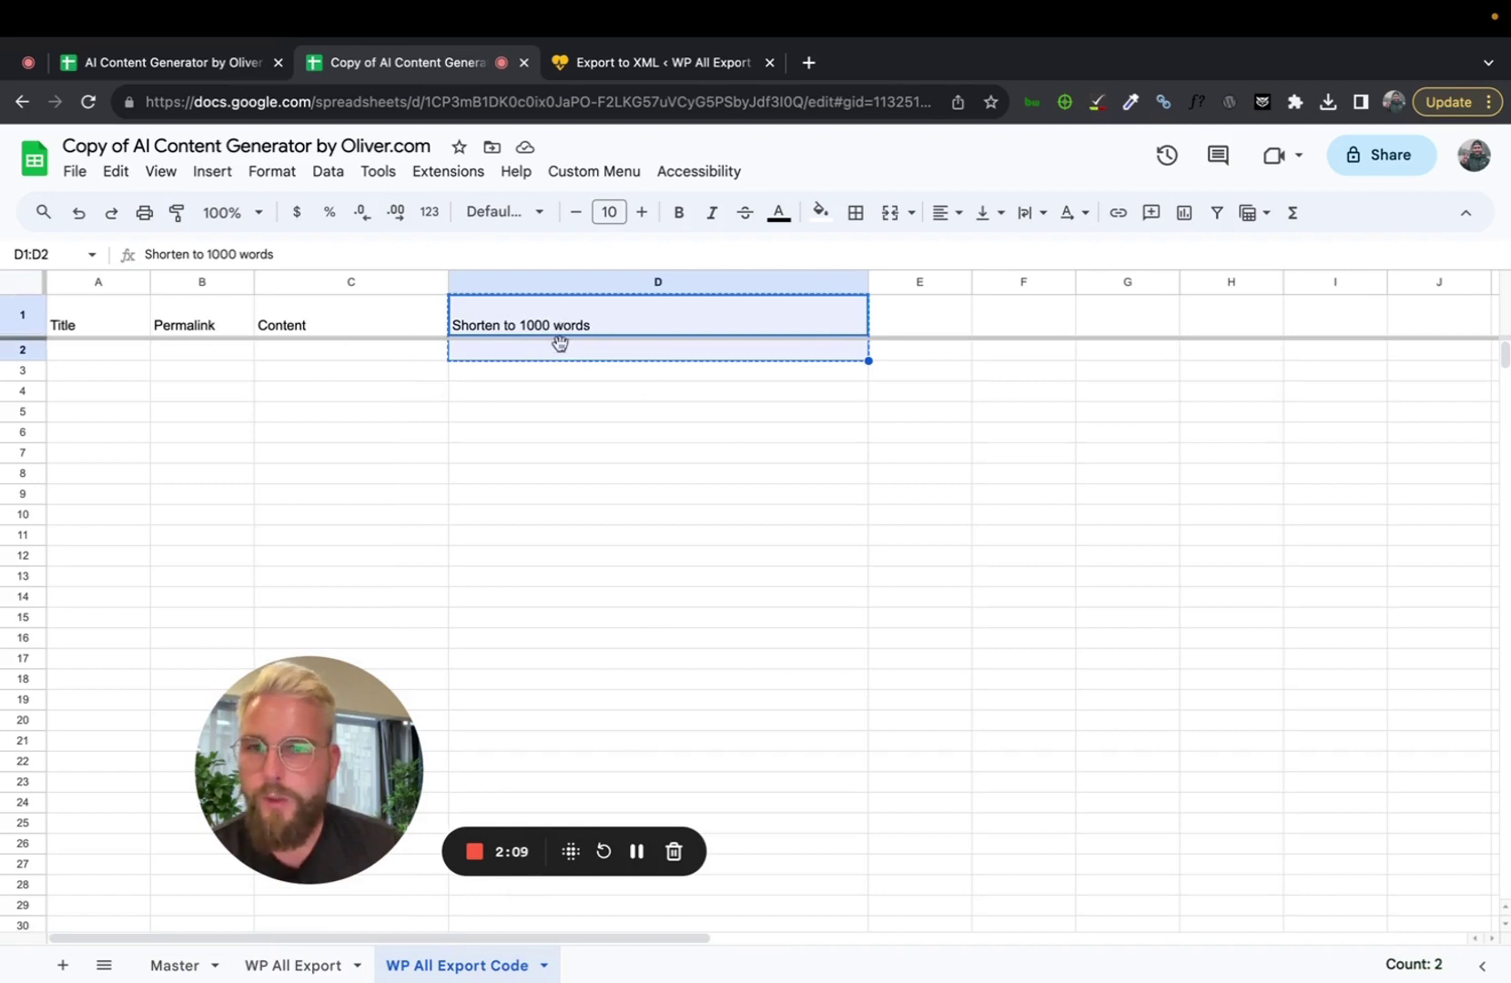
click(293, 965)
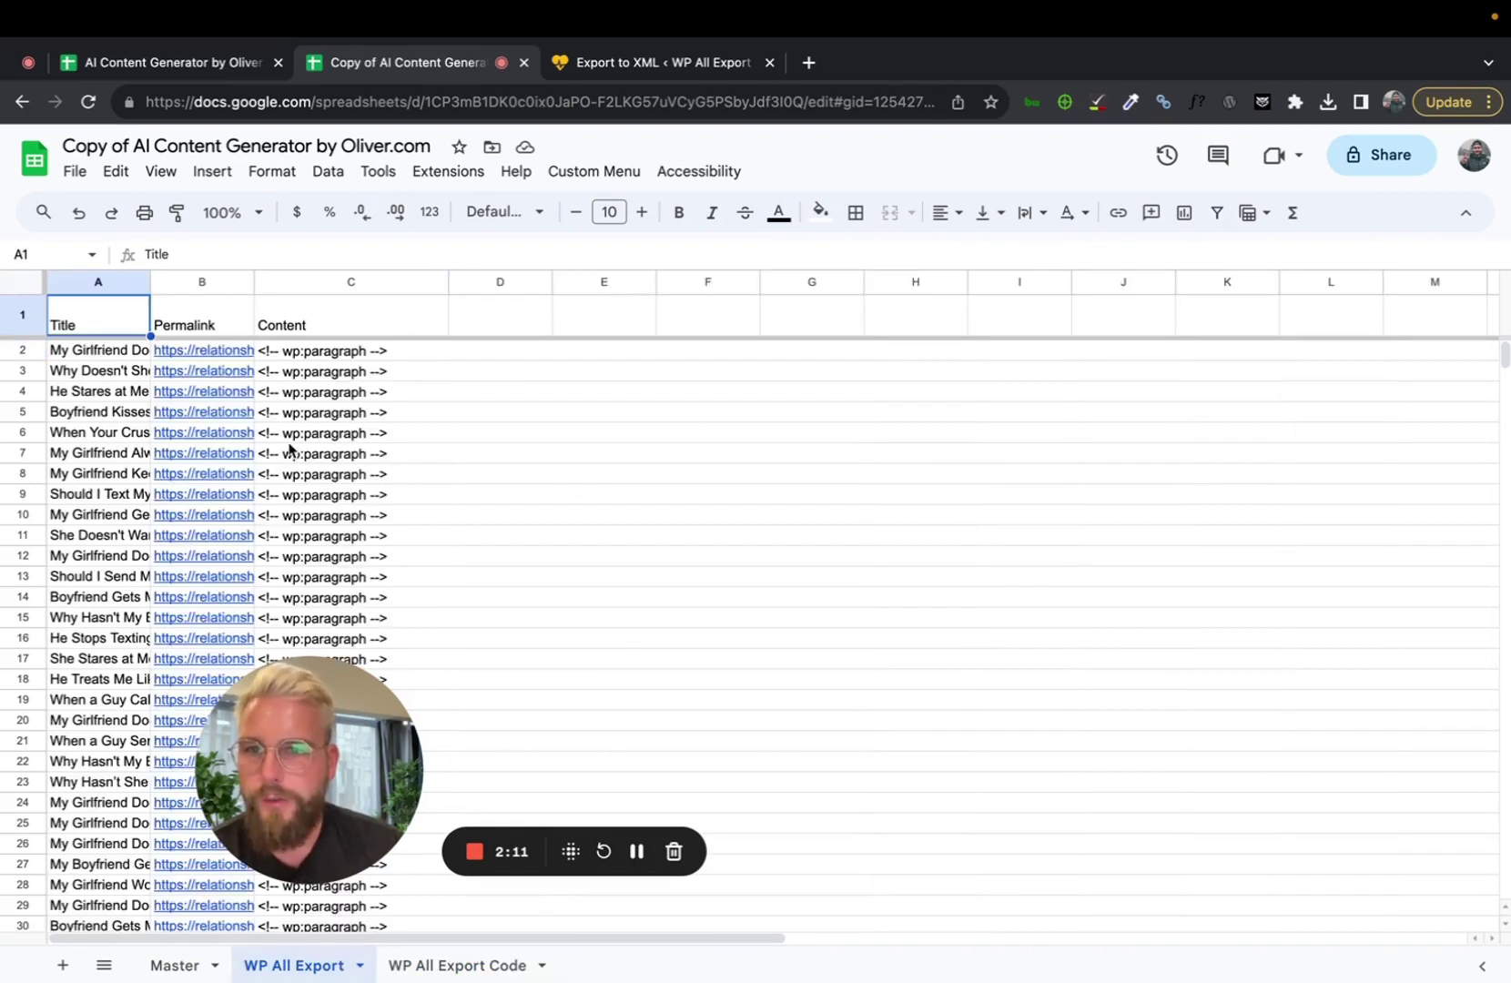
click(512, 327)
key(ctrl+v)
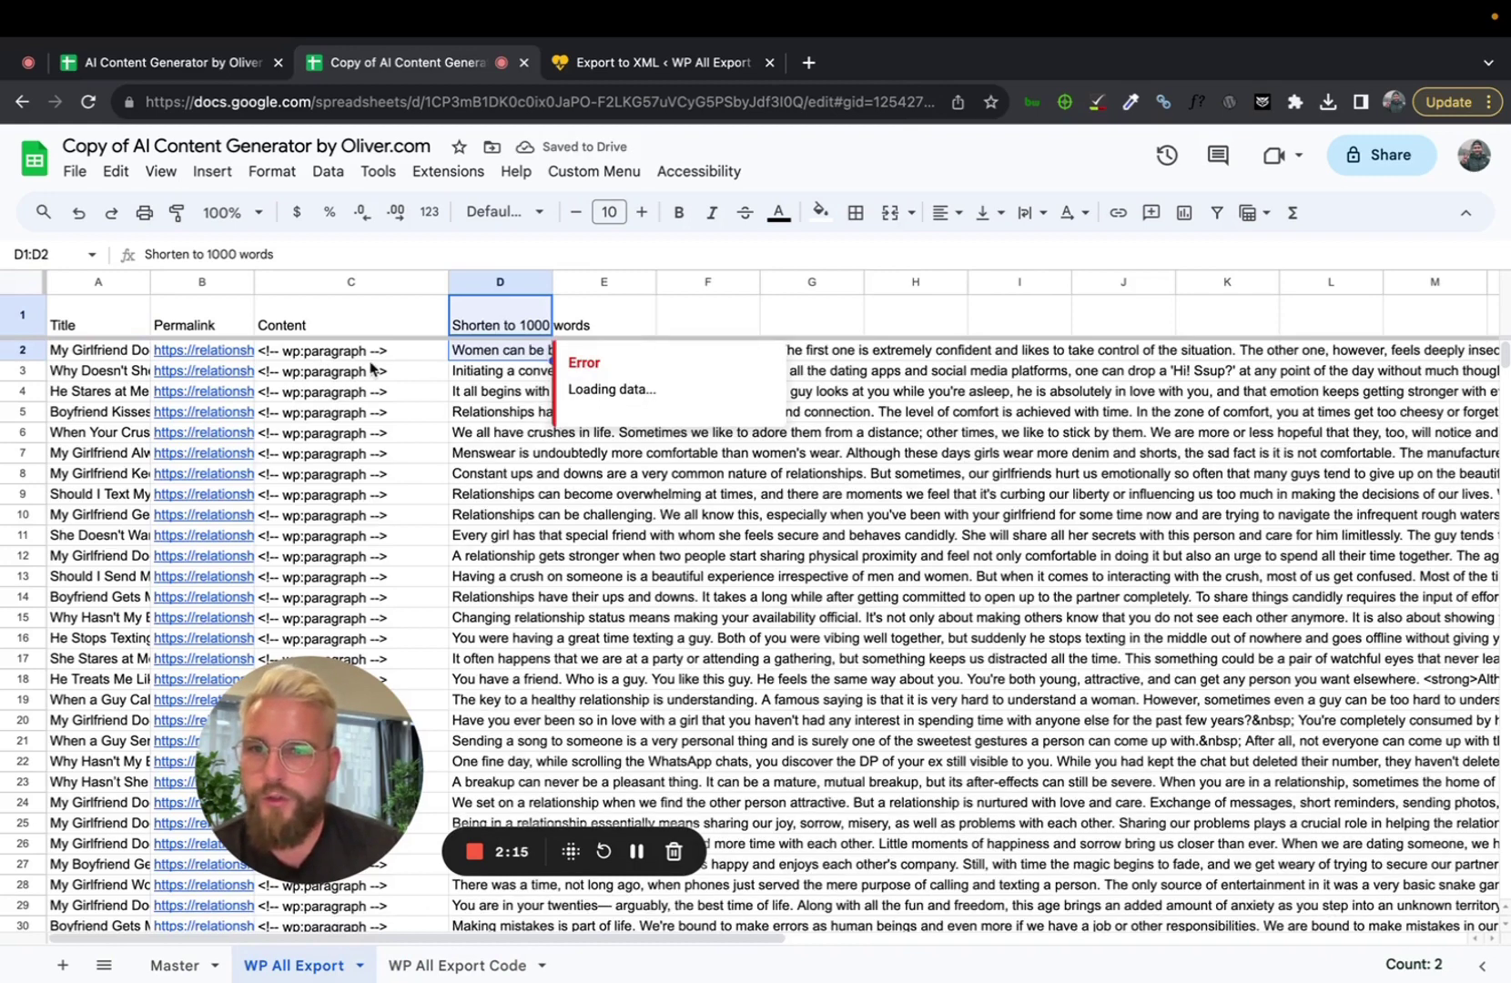
click(312, 357)
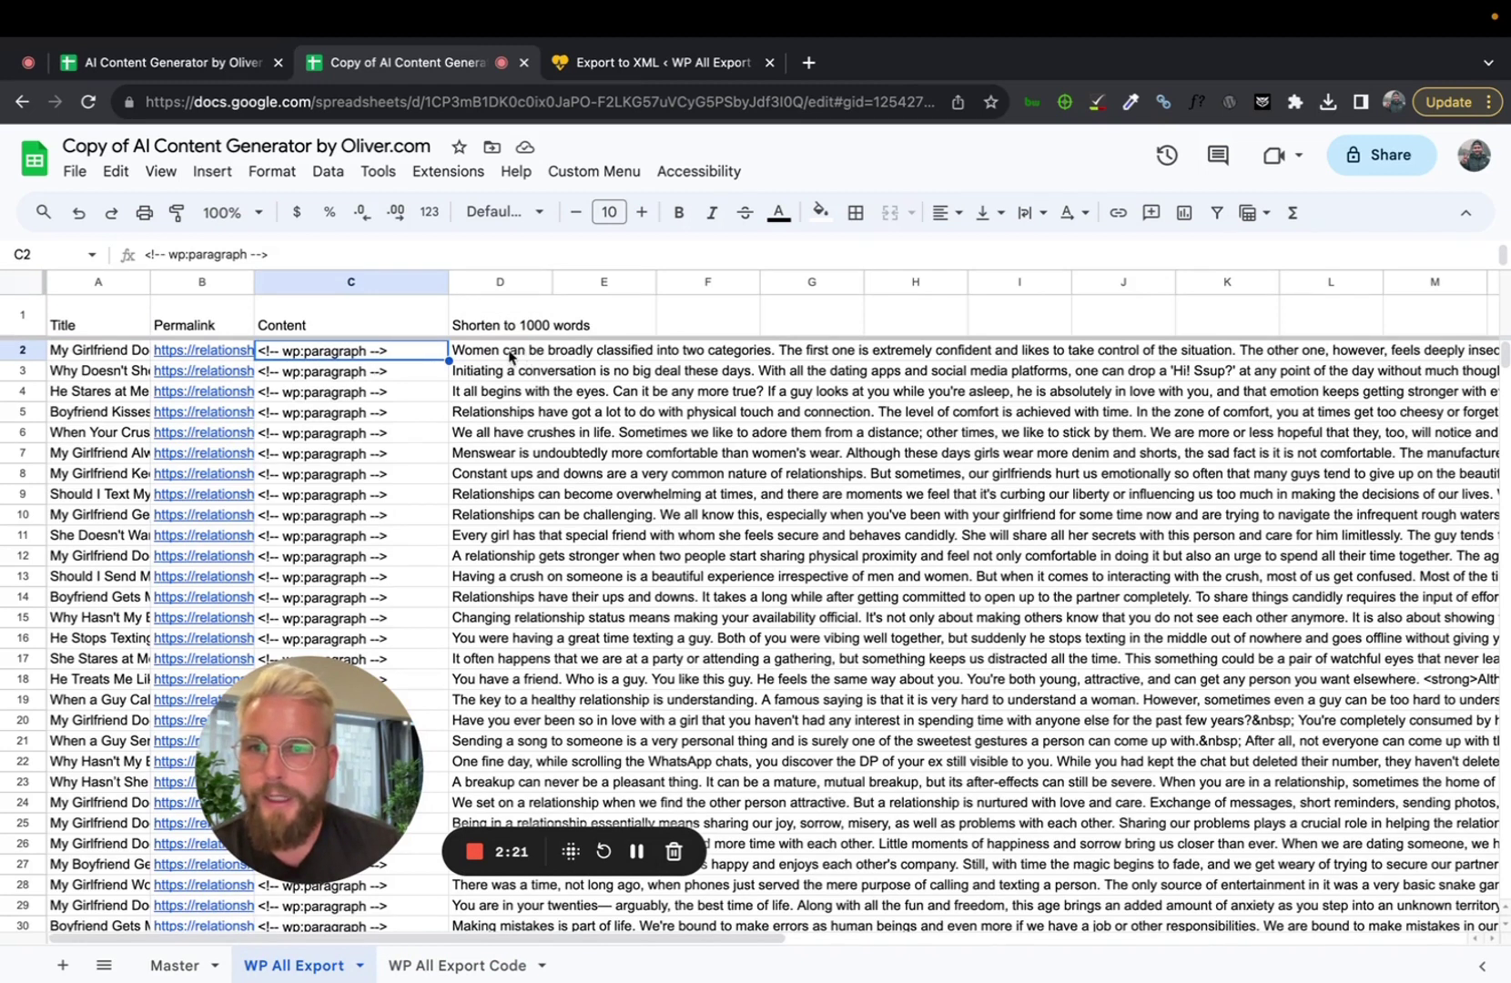
- Run and authorise the Shrink Content script, then check D2's =ARRAYFORMULA(processText(C2:C)) formula
click(609, 180)
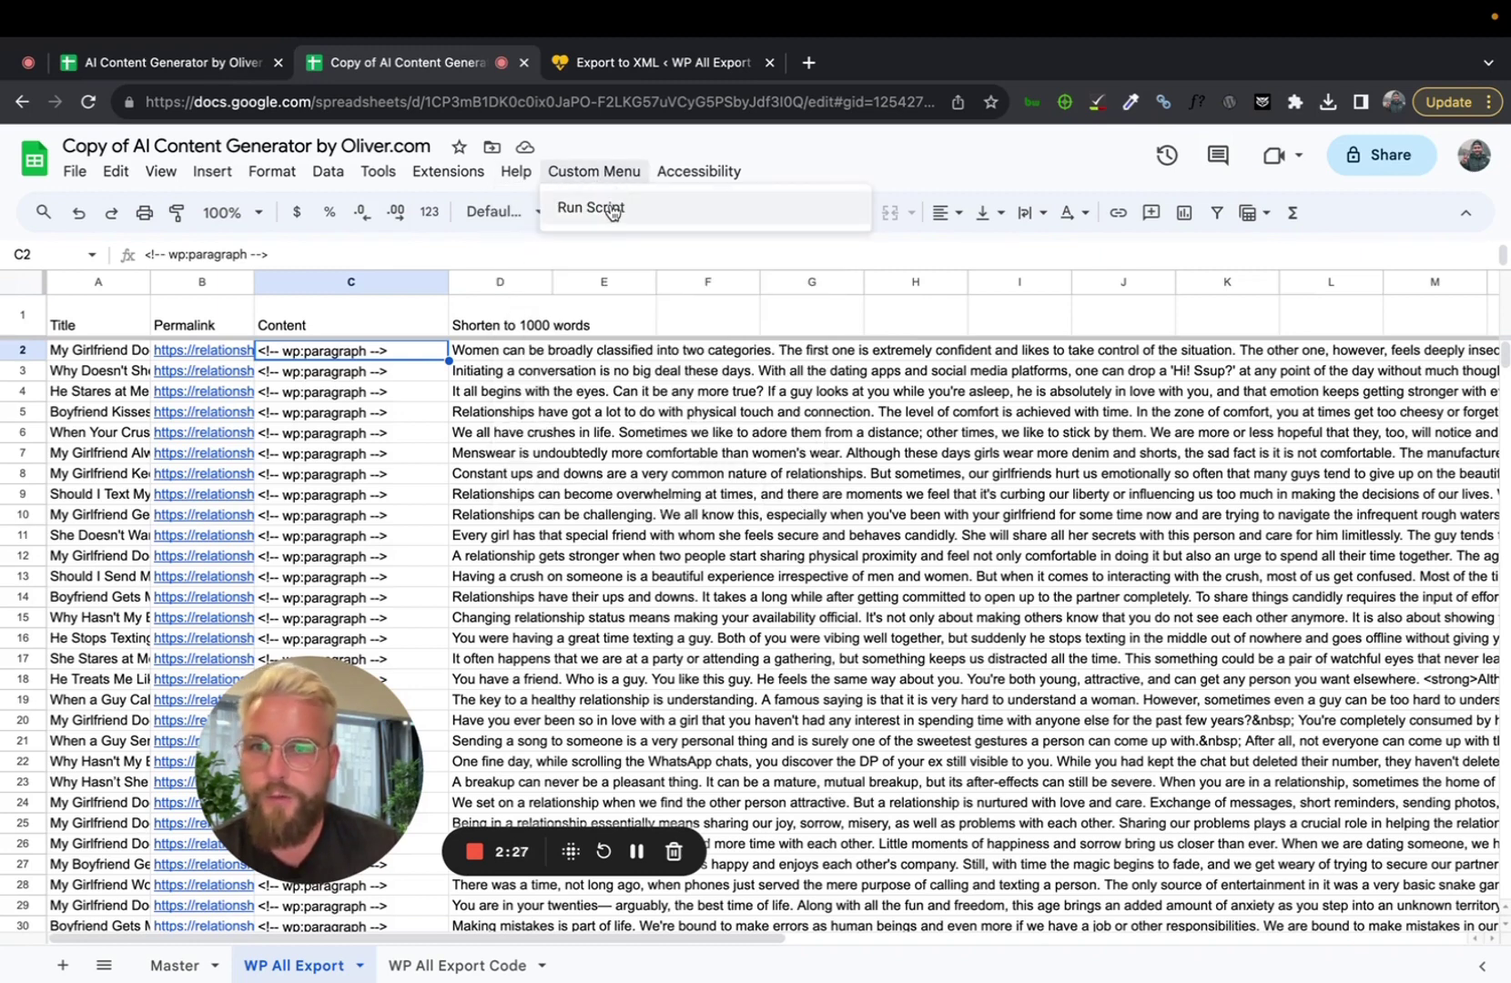
click(612, 208)
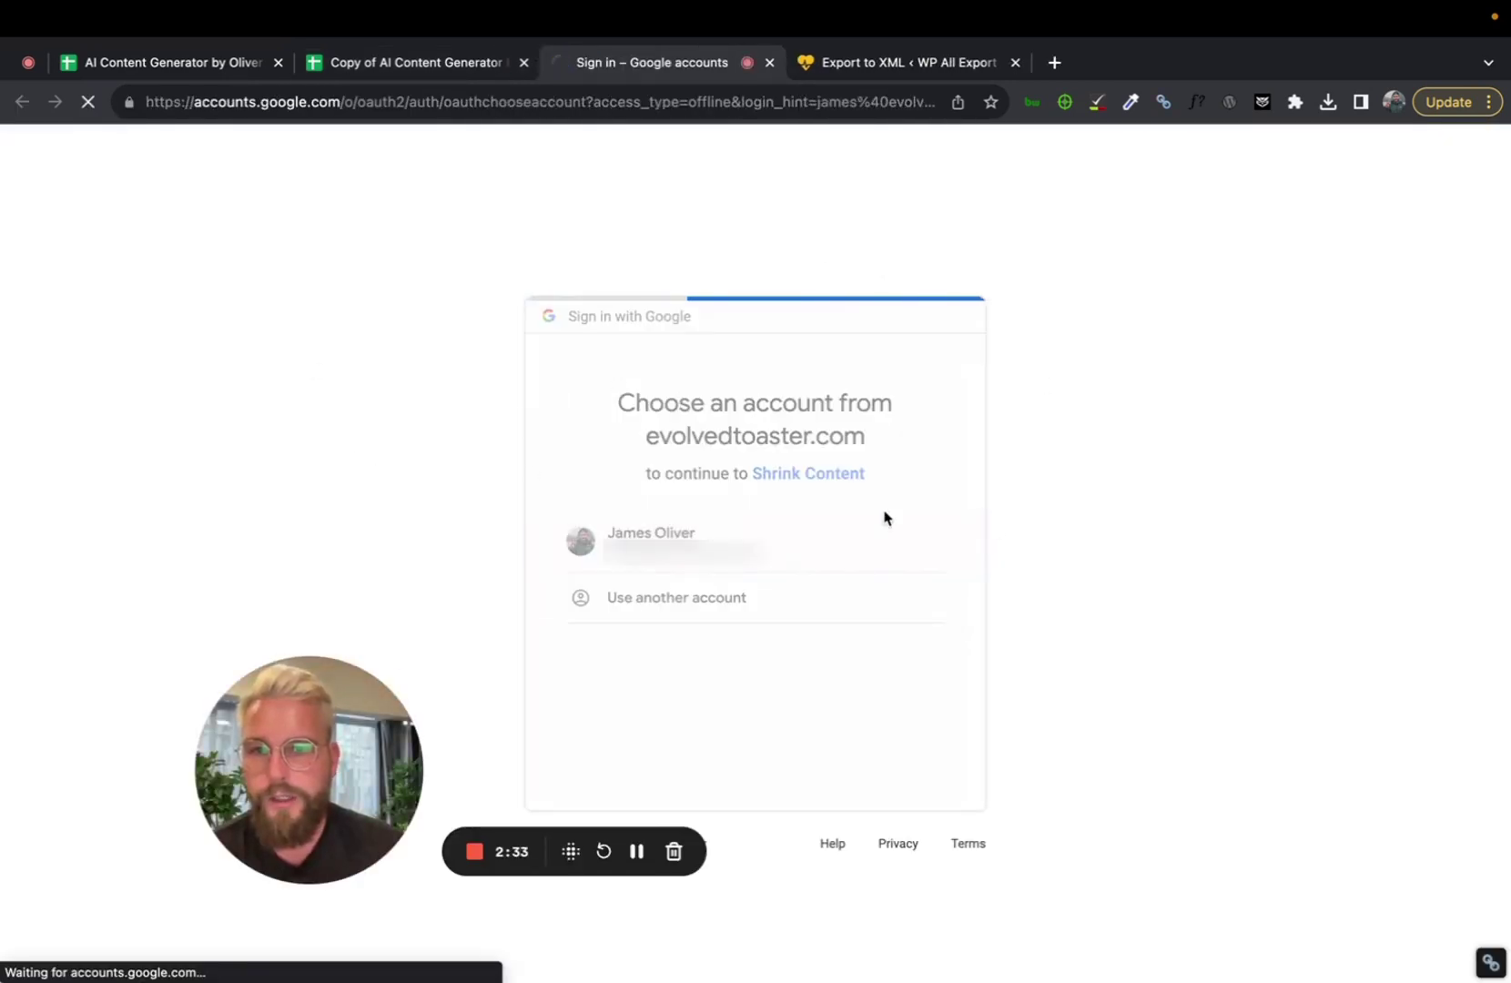
click(855, 801)
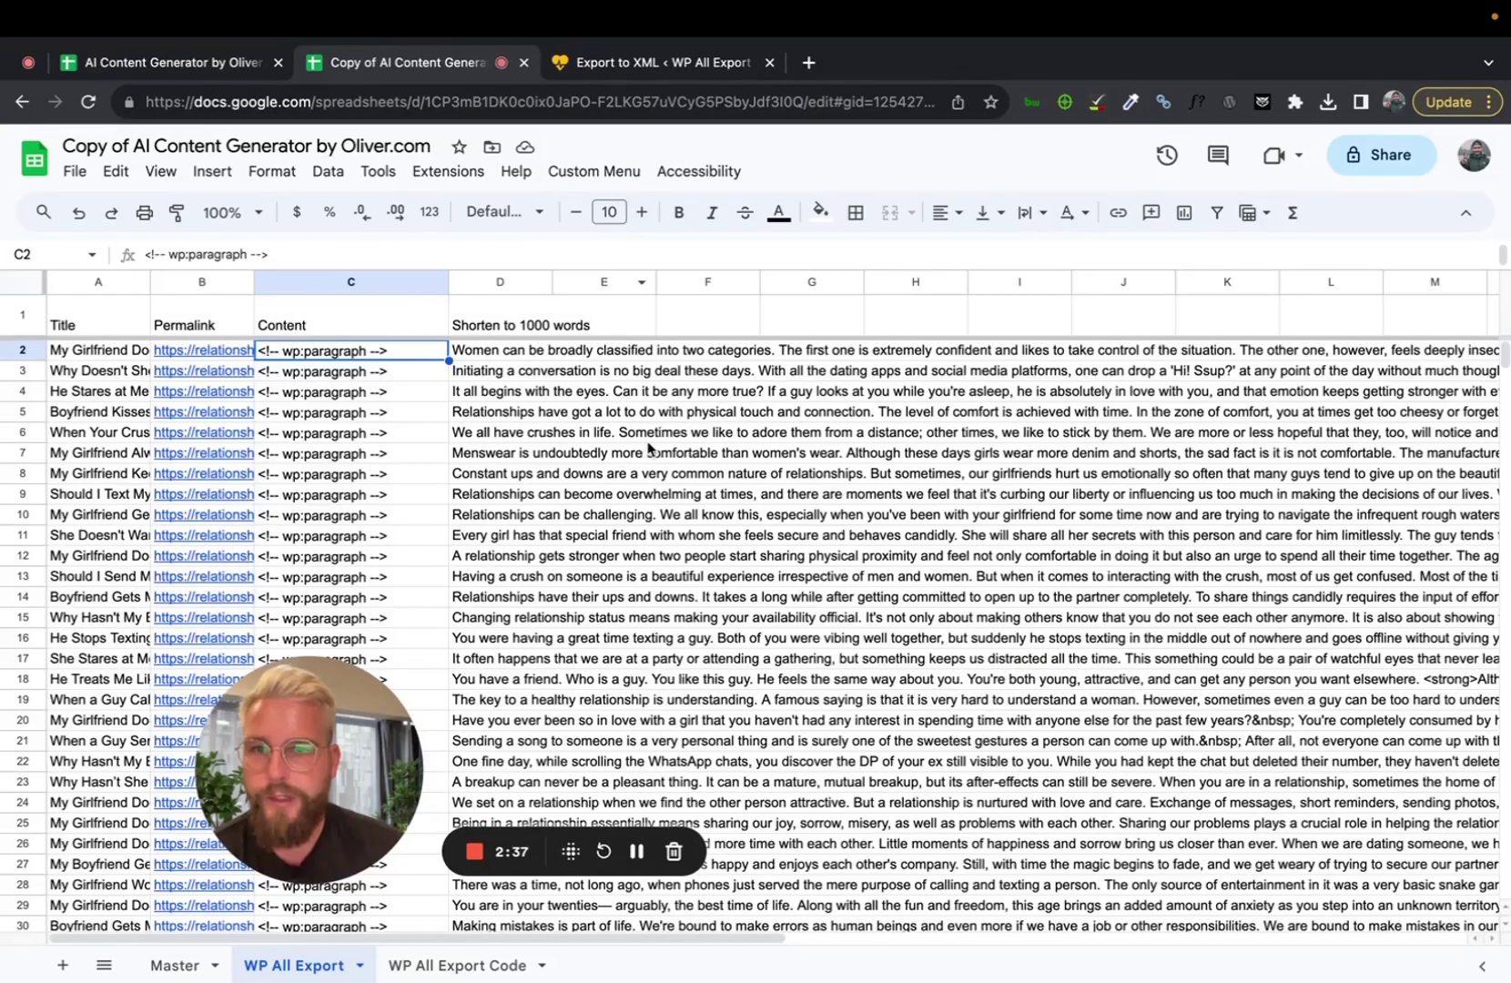
click(609, 186)
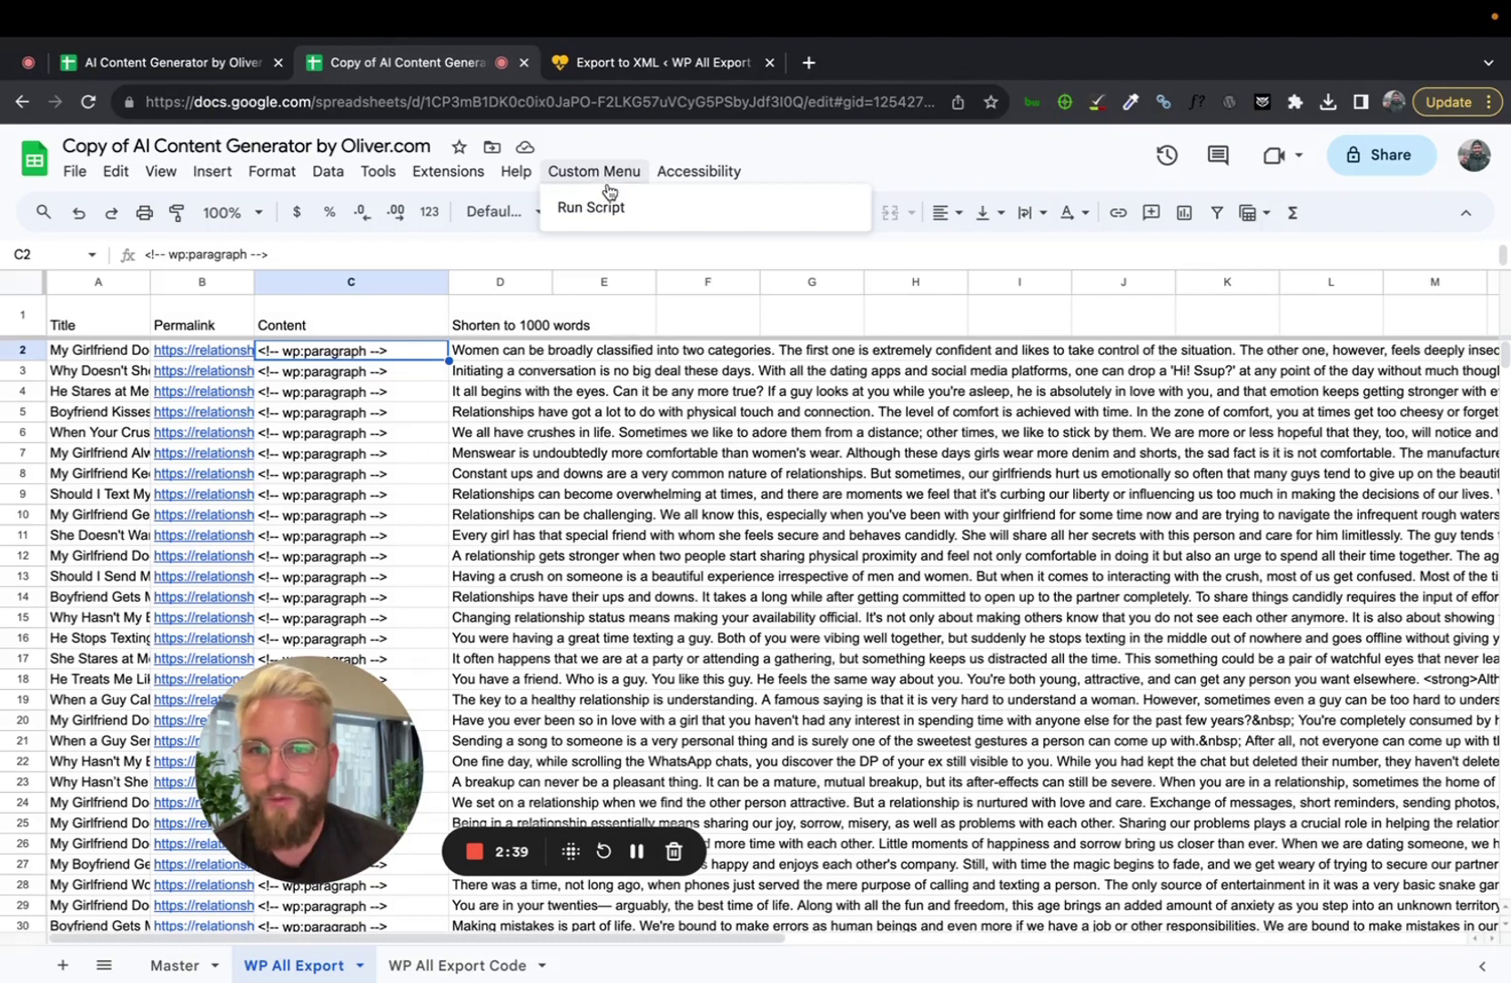
click(506, 334)
click(516, 355)
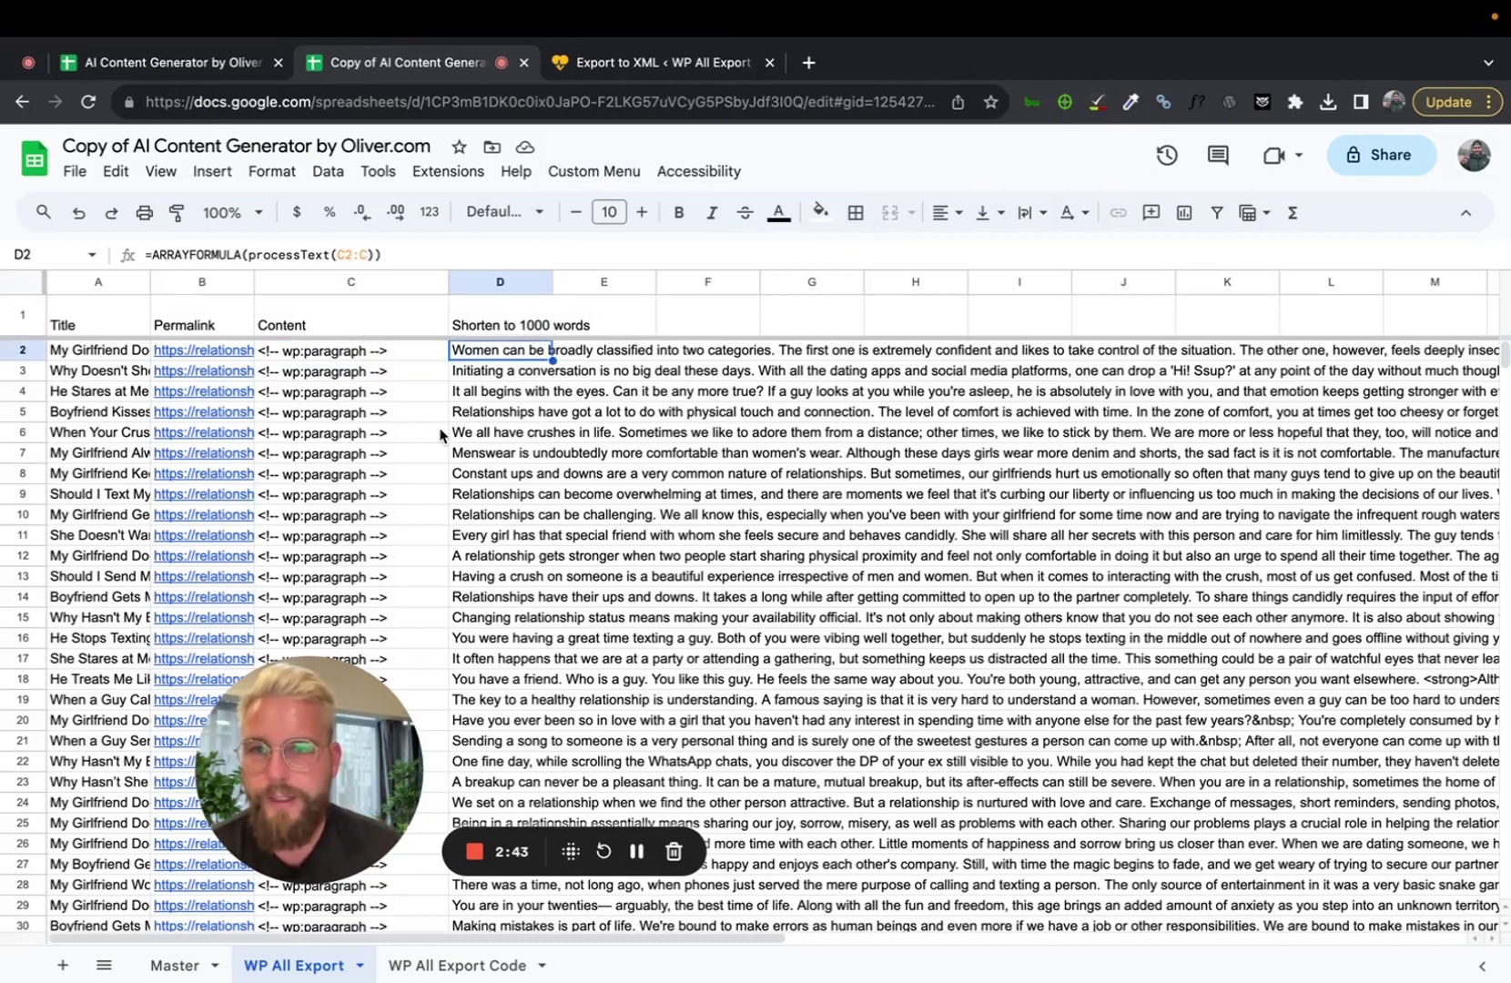
- On the Master sheet, tick Run AI in D3 and select the generated social post in E3
click(177, 966)
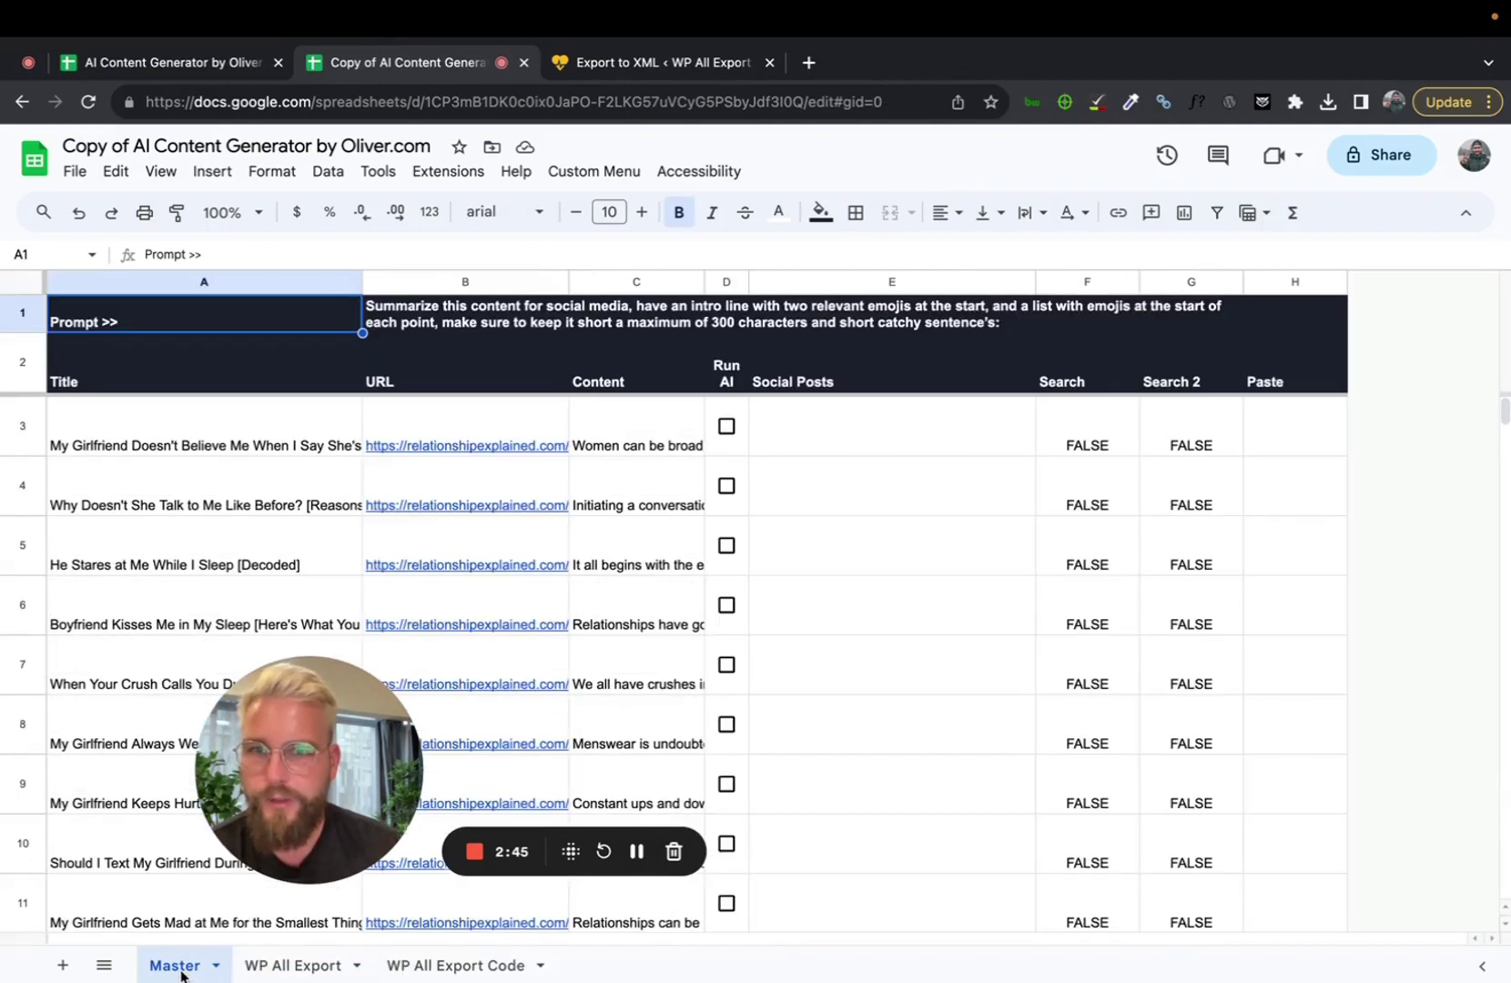
click(813, 407)
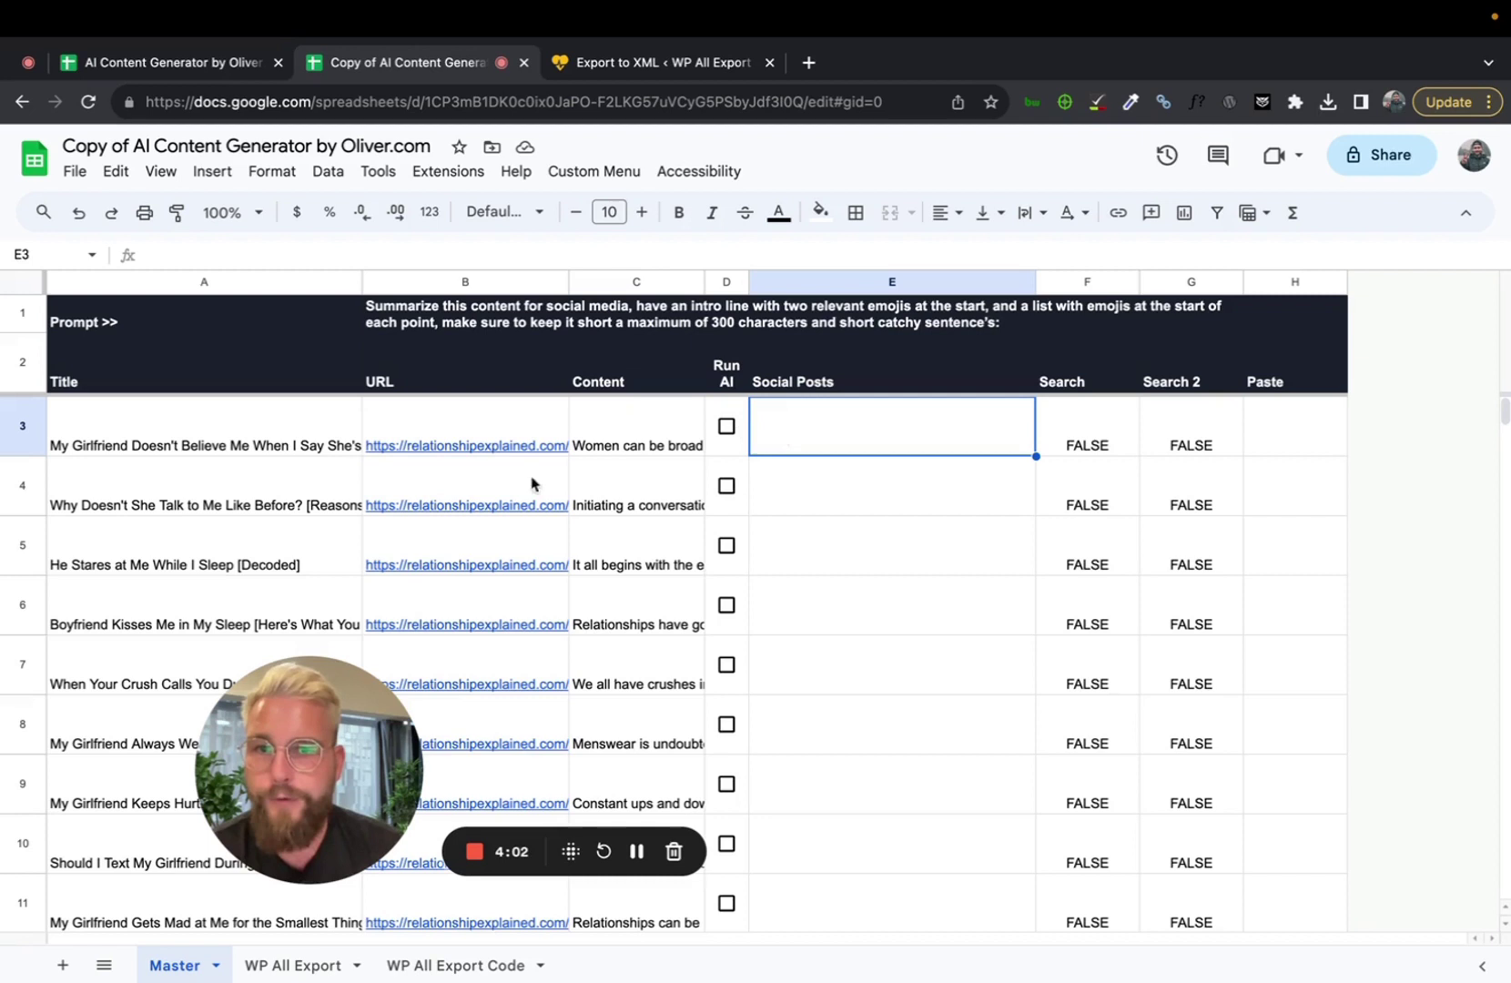
click(727, 427)
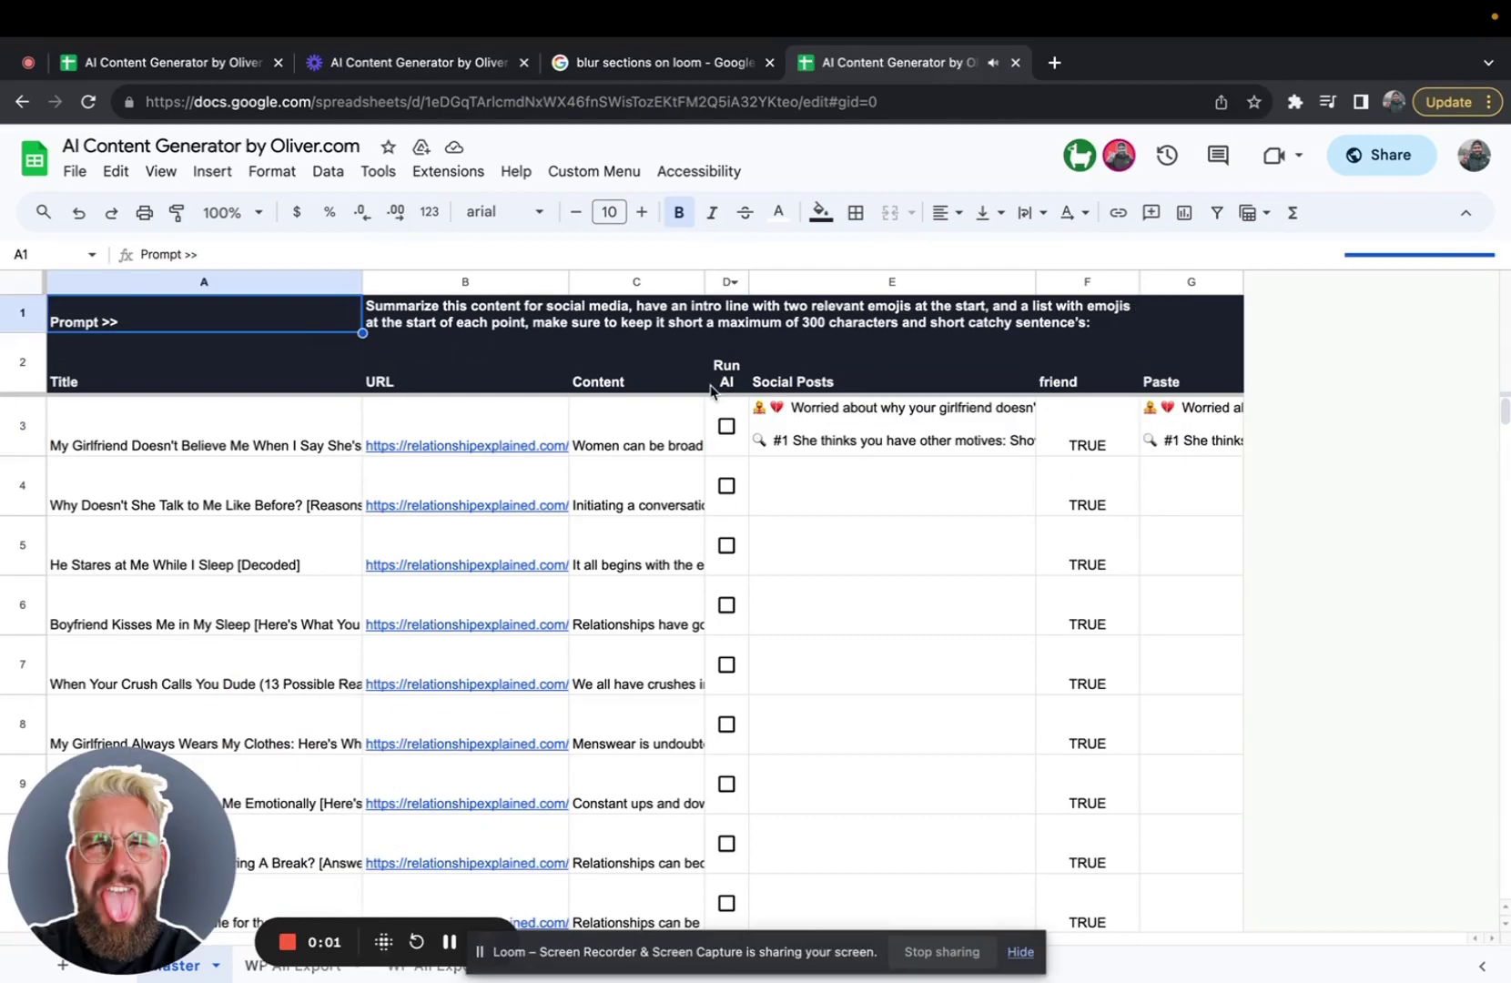
click(785, 415)
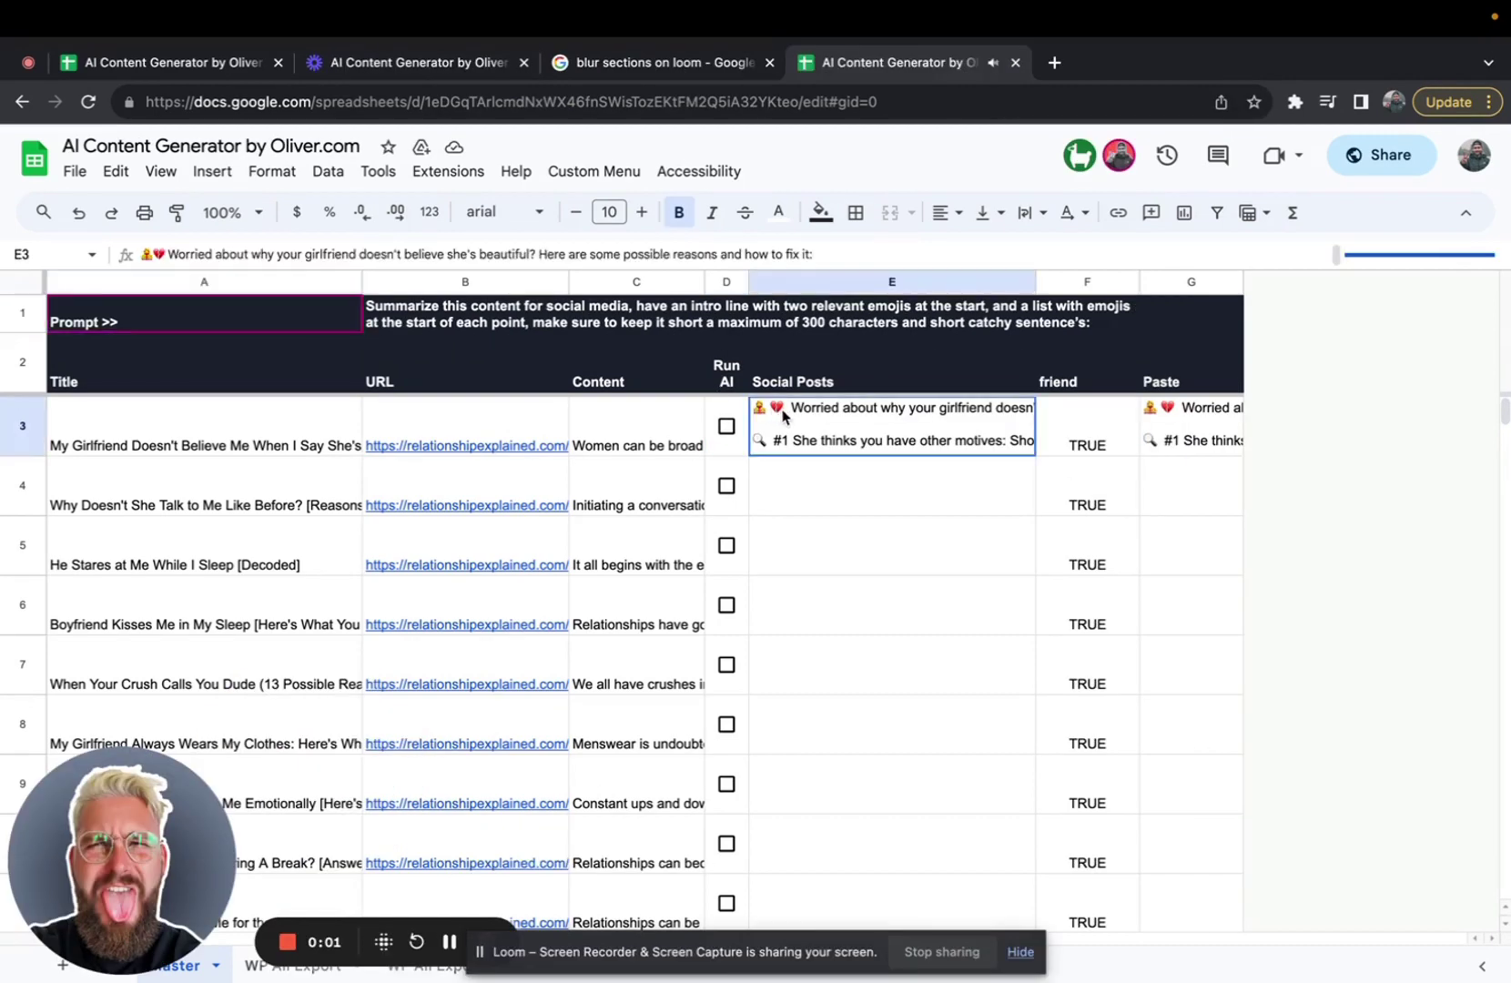
- Search the Google Workspace Marketplace for 'ai' add-ons via Extensions > Add-ons
click(459, 177)
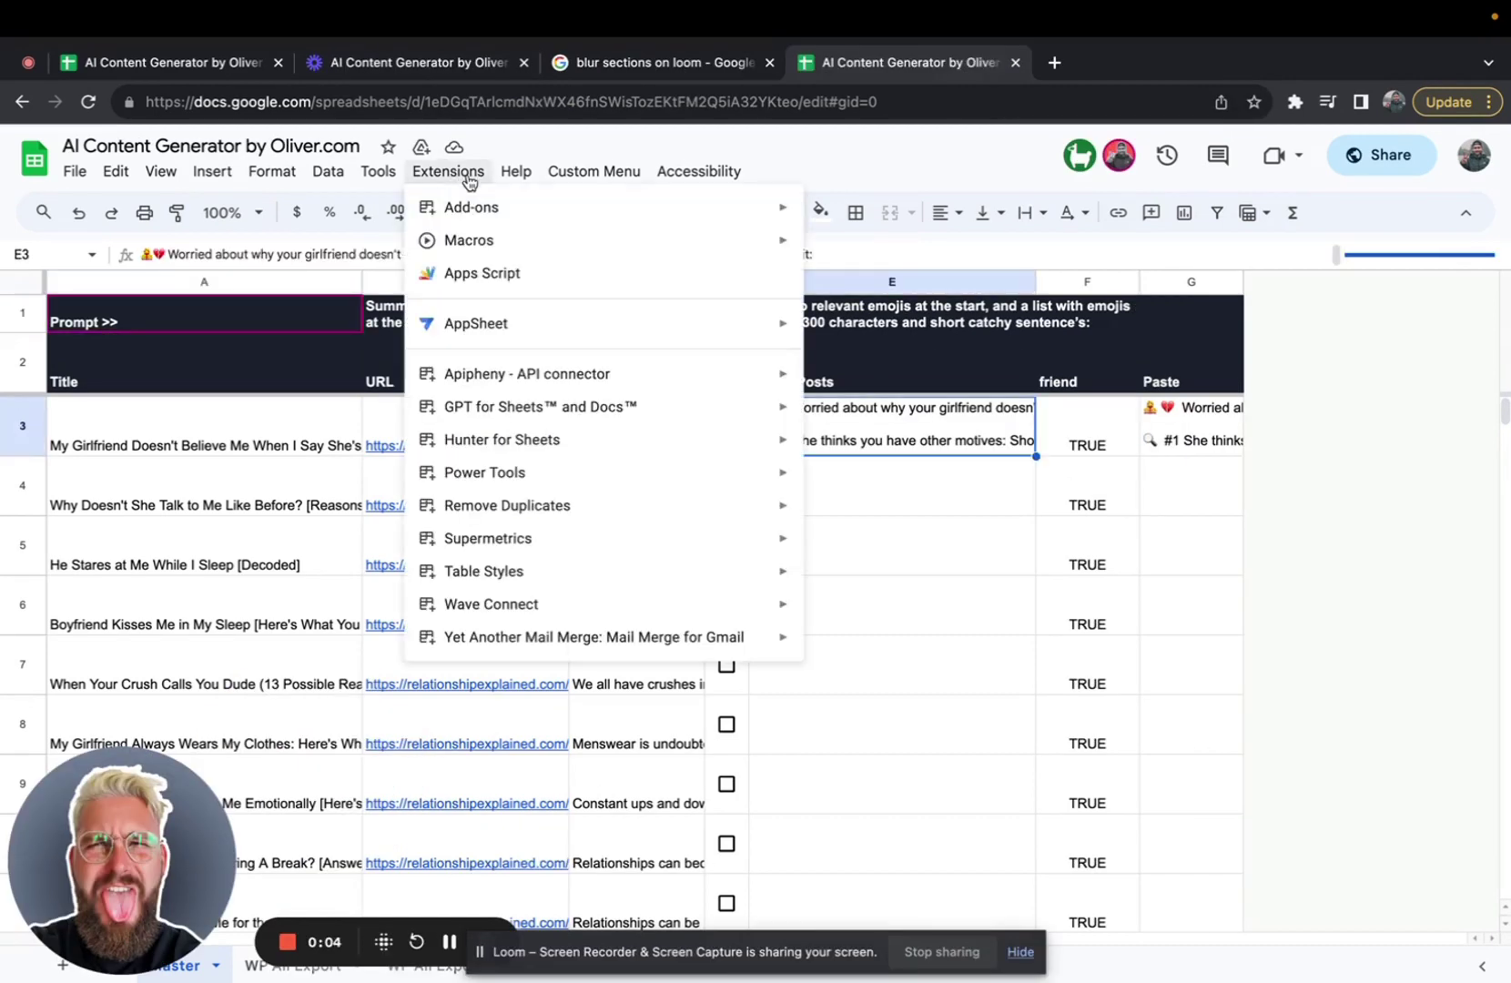
mouse_move(482, 215)
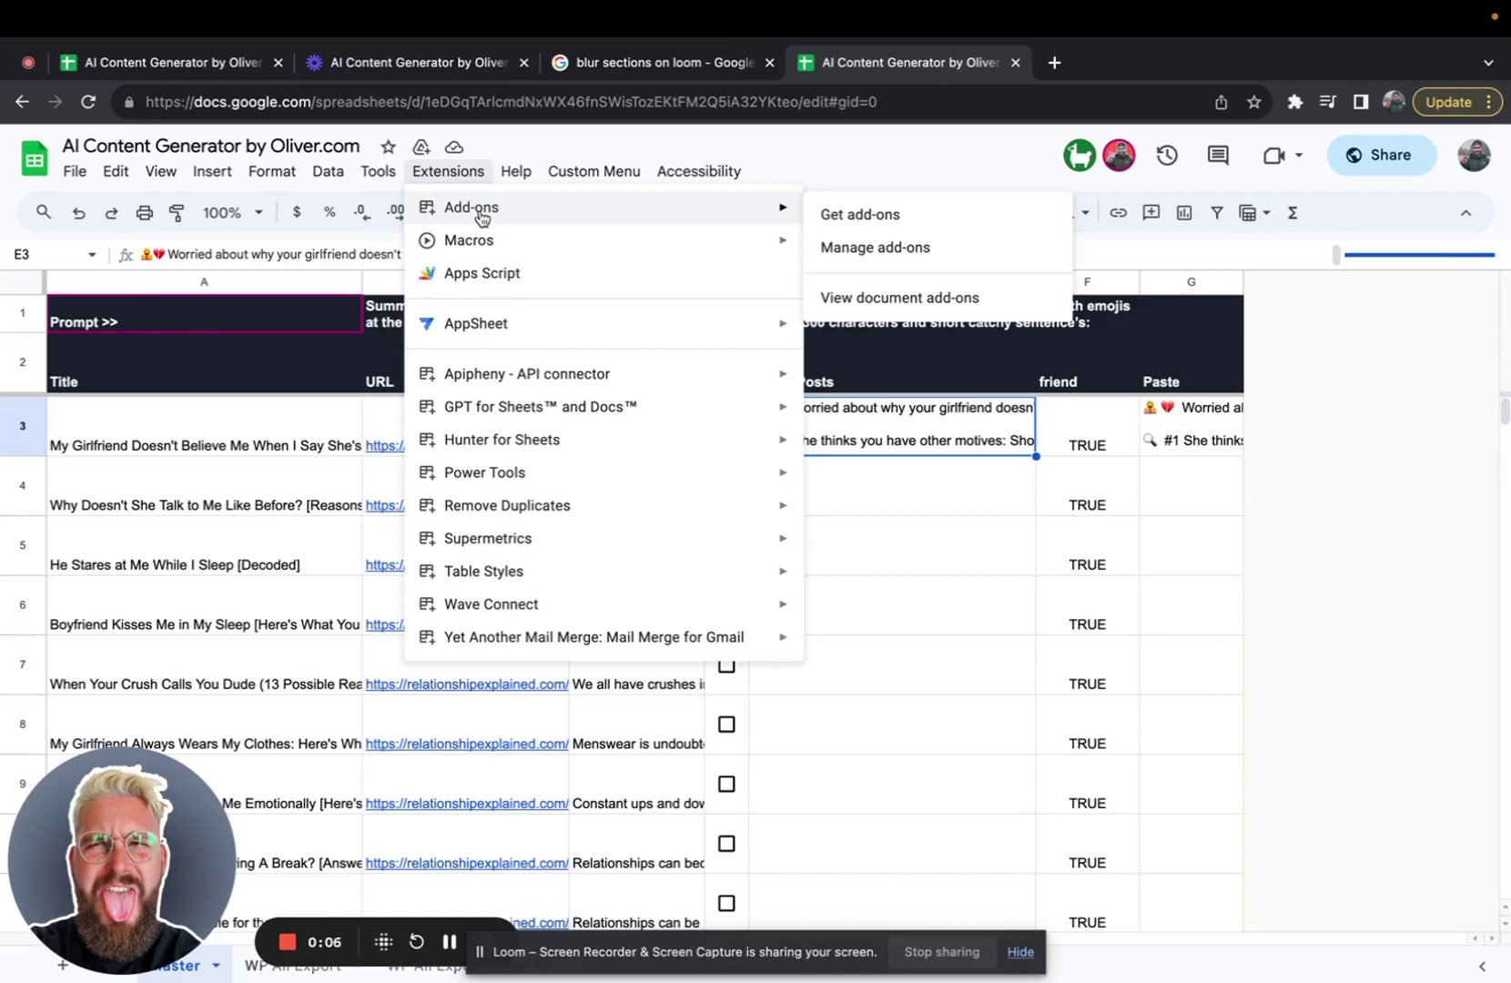
click(864, 216)
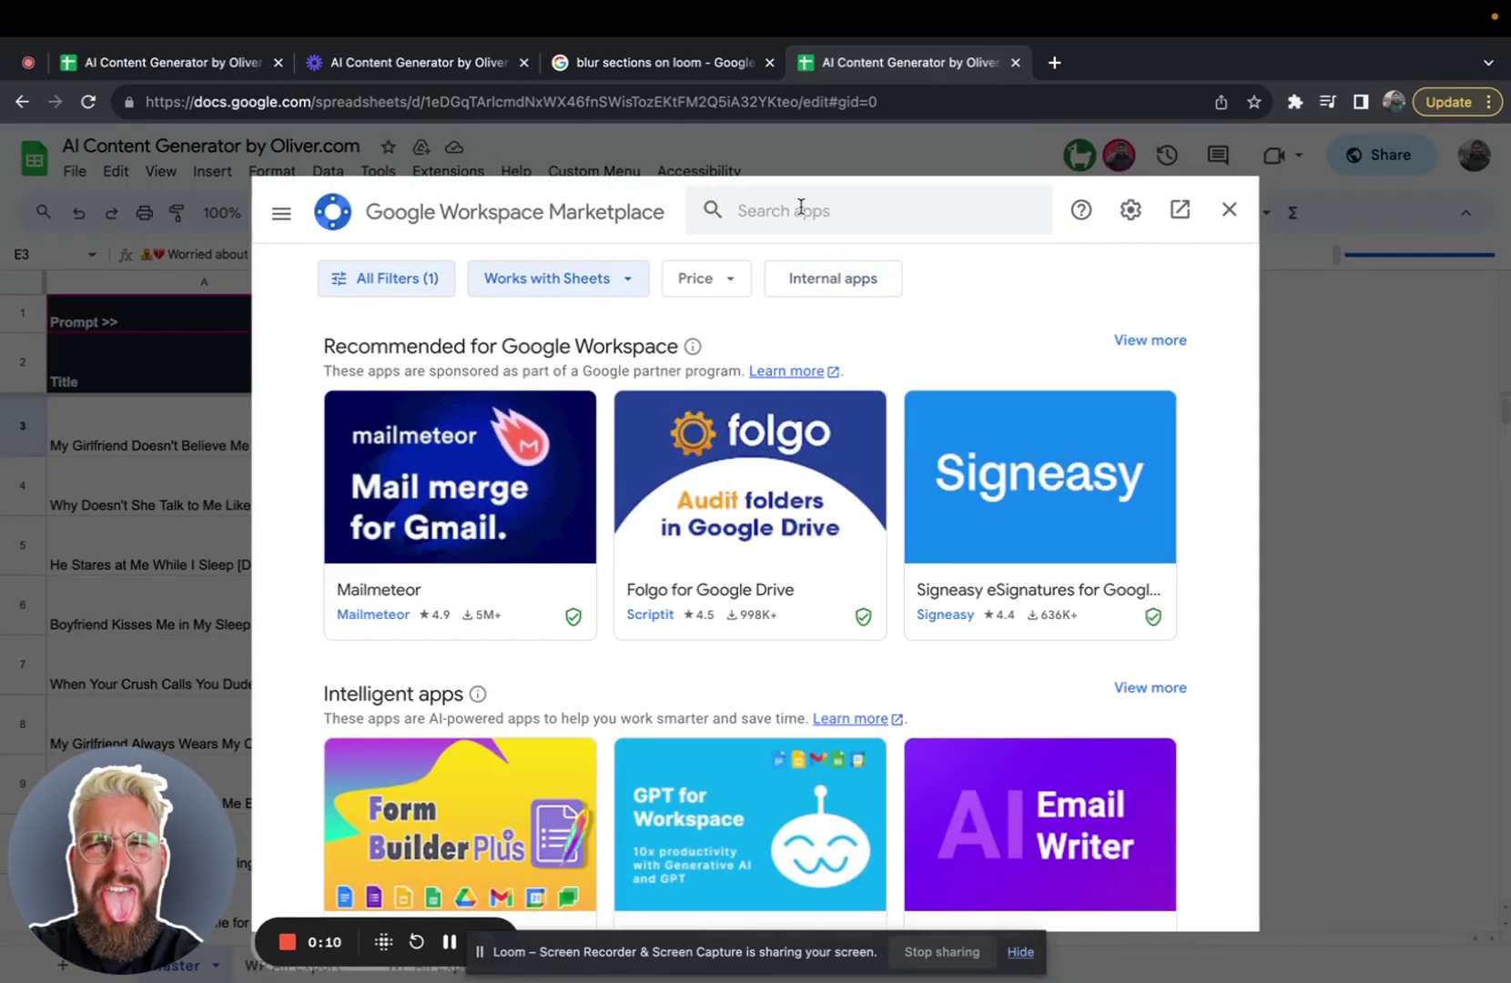
click(801, 207)
text(ai)
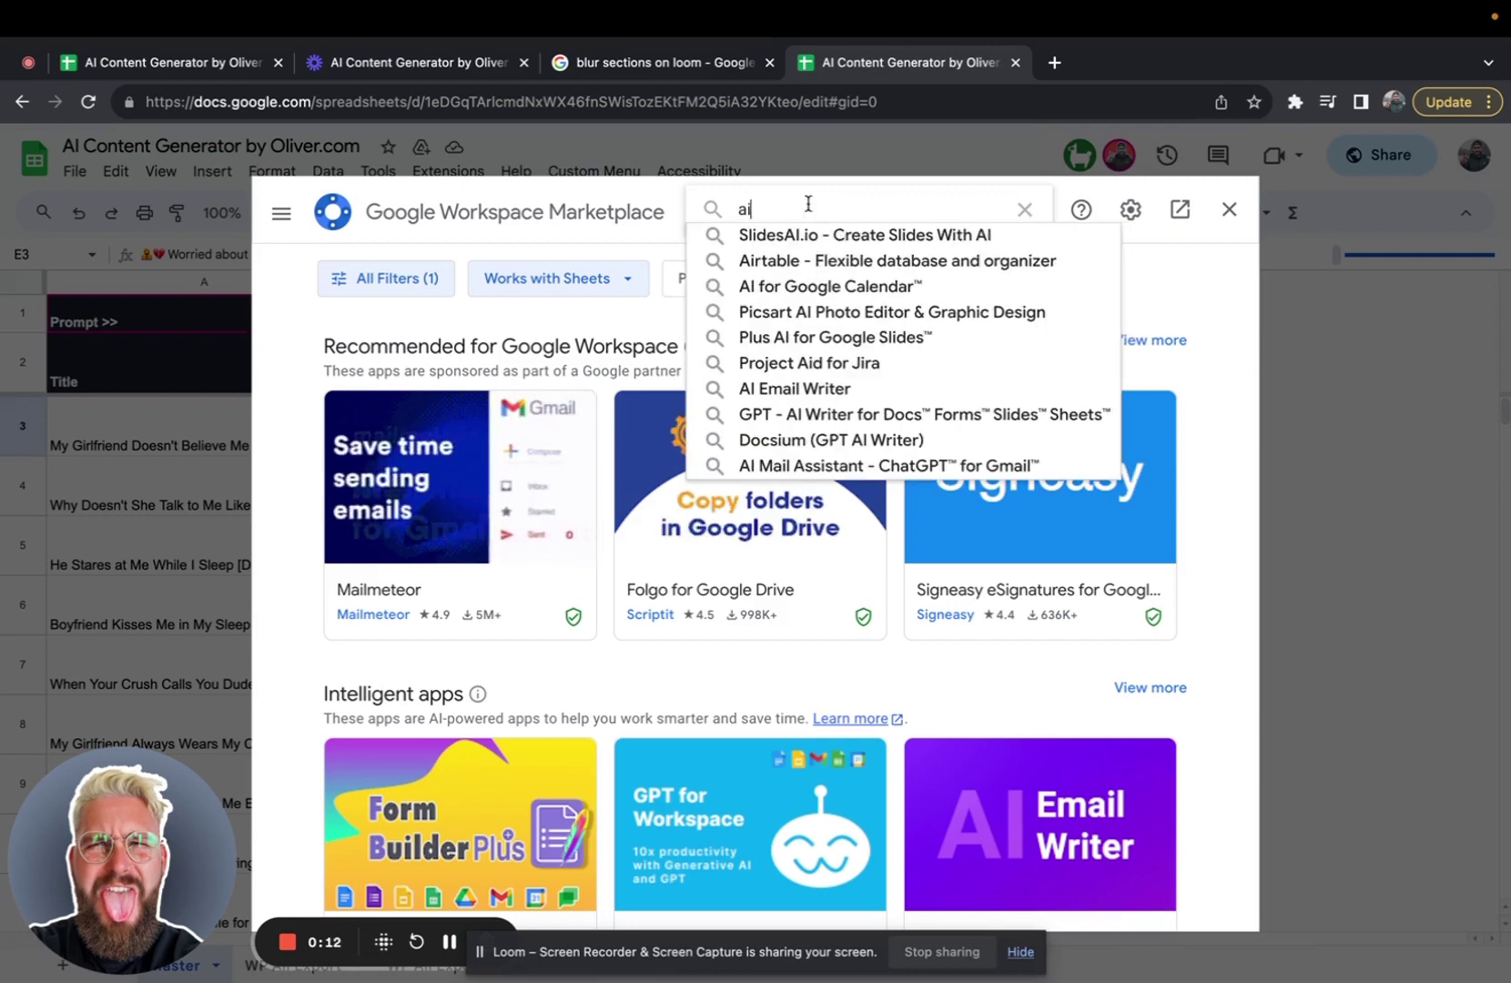
key(Return)
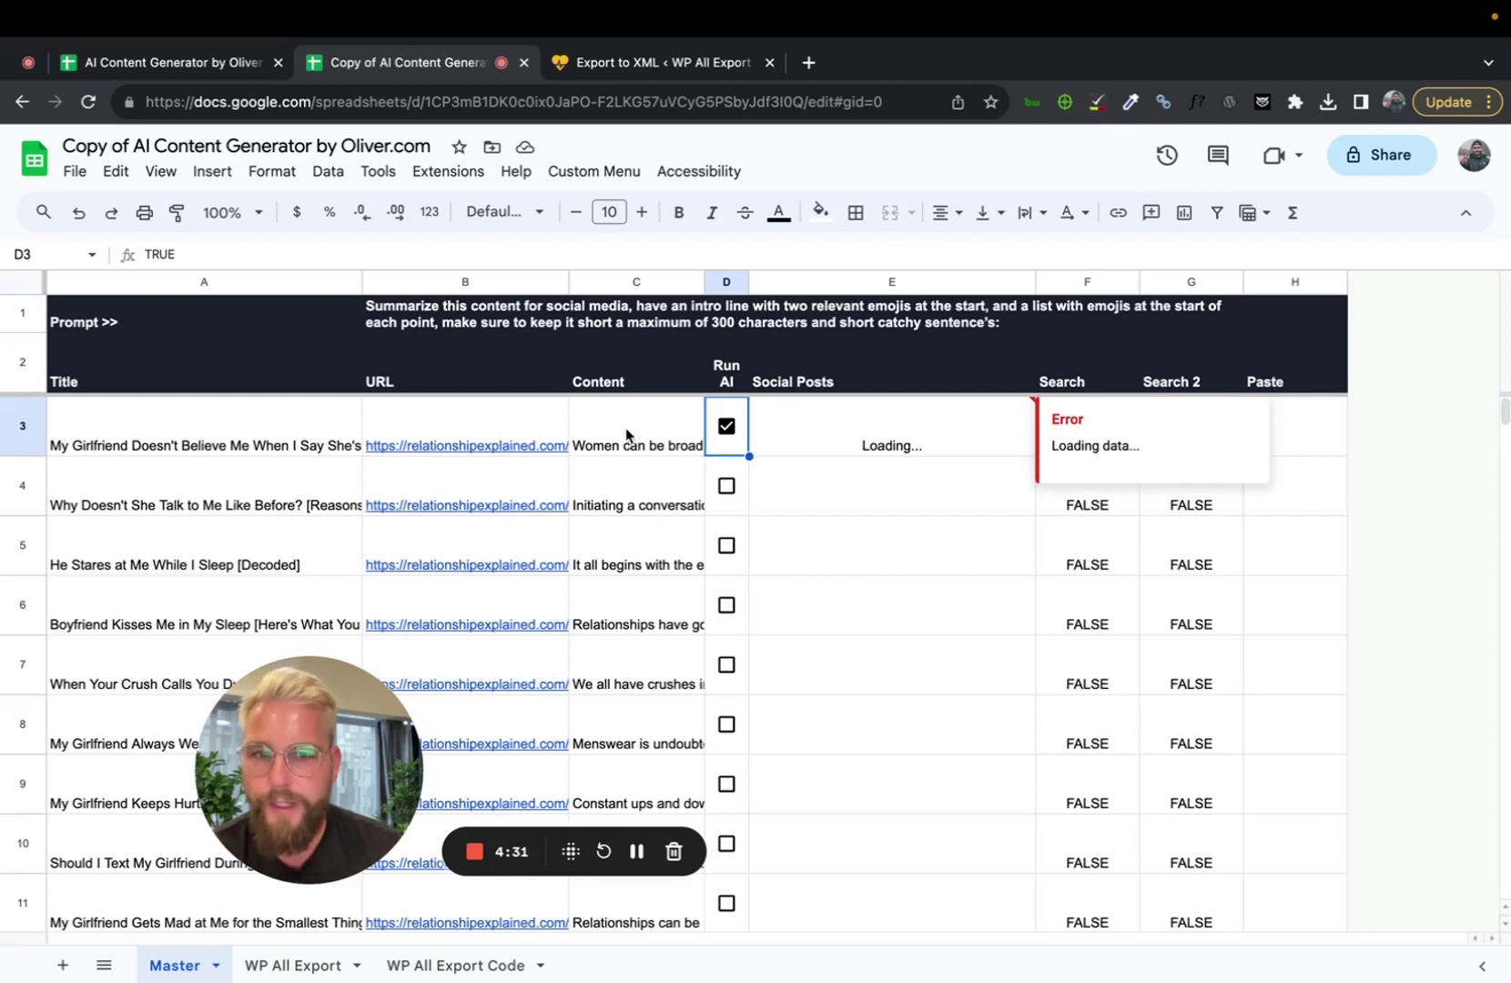
- Copy the GPT social post from E3 into H3 under Paste and read it through
click(862, 438)
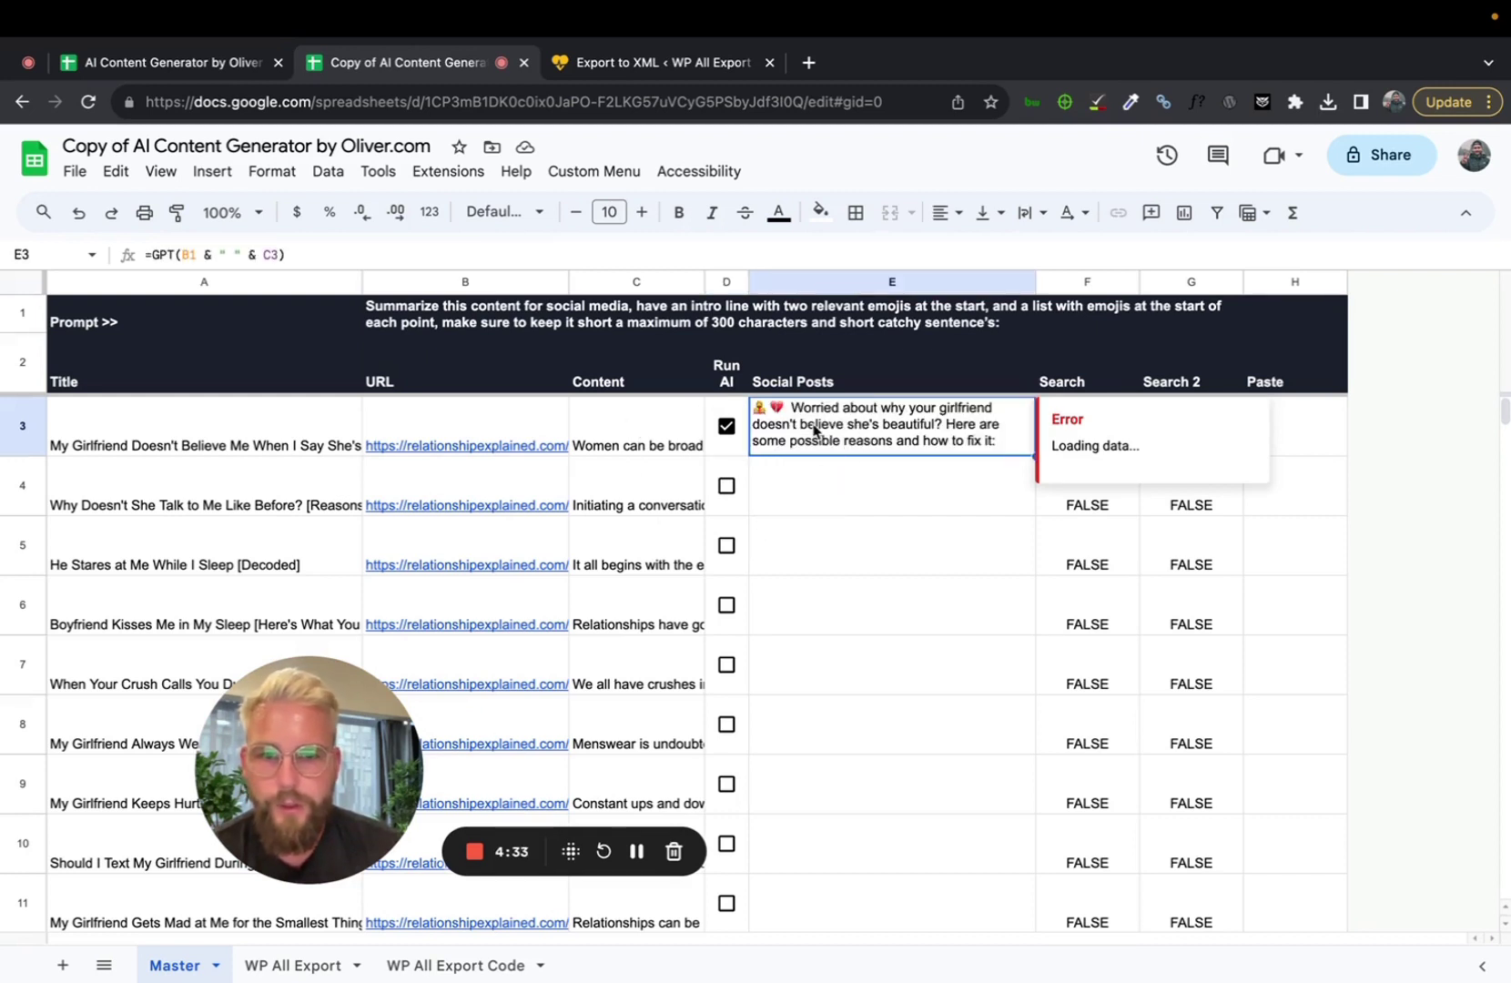
key(ctrl+c)
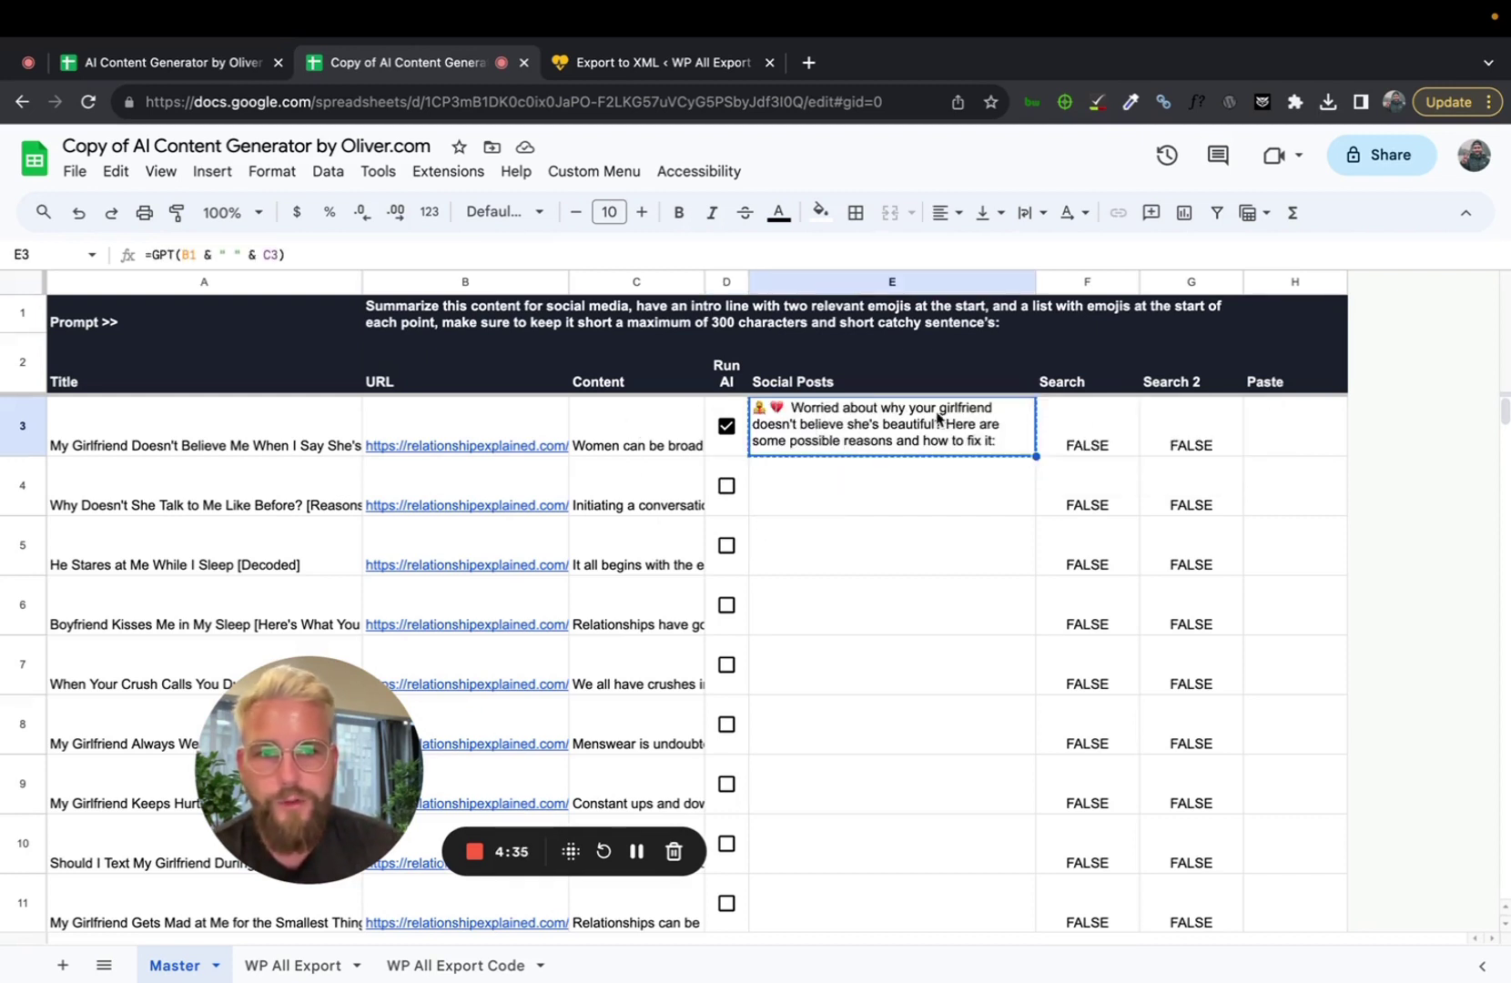
click(1279, 432)
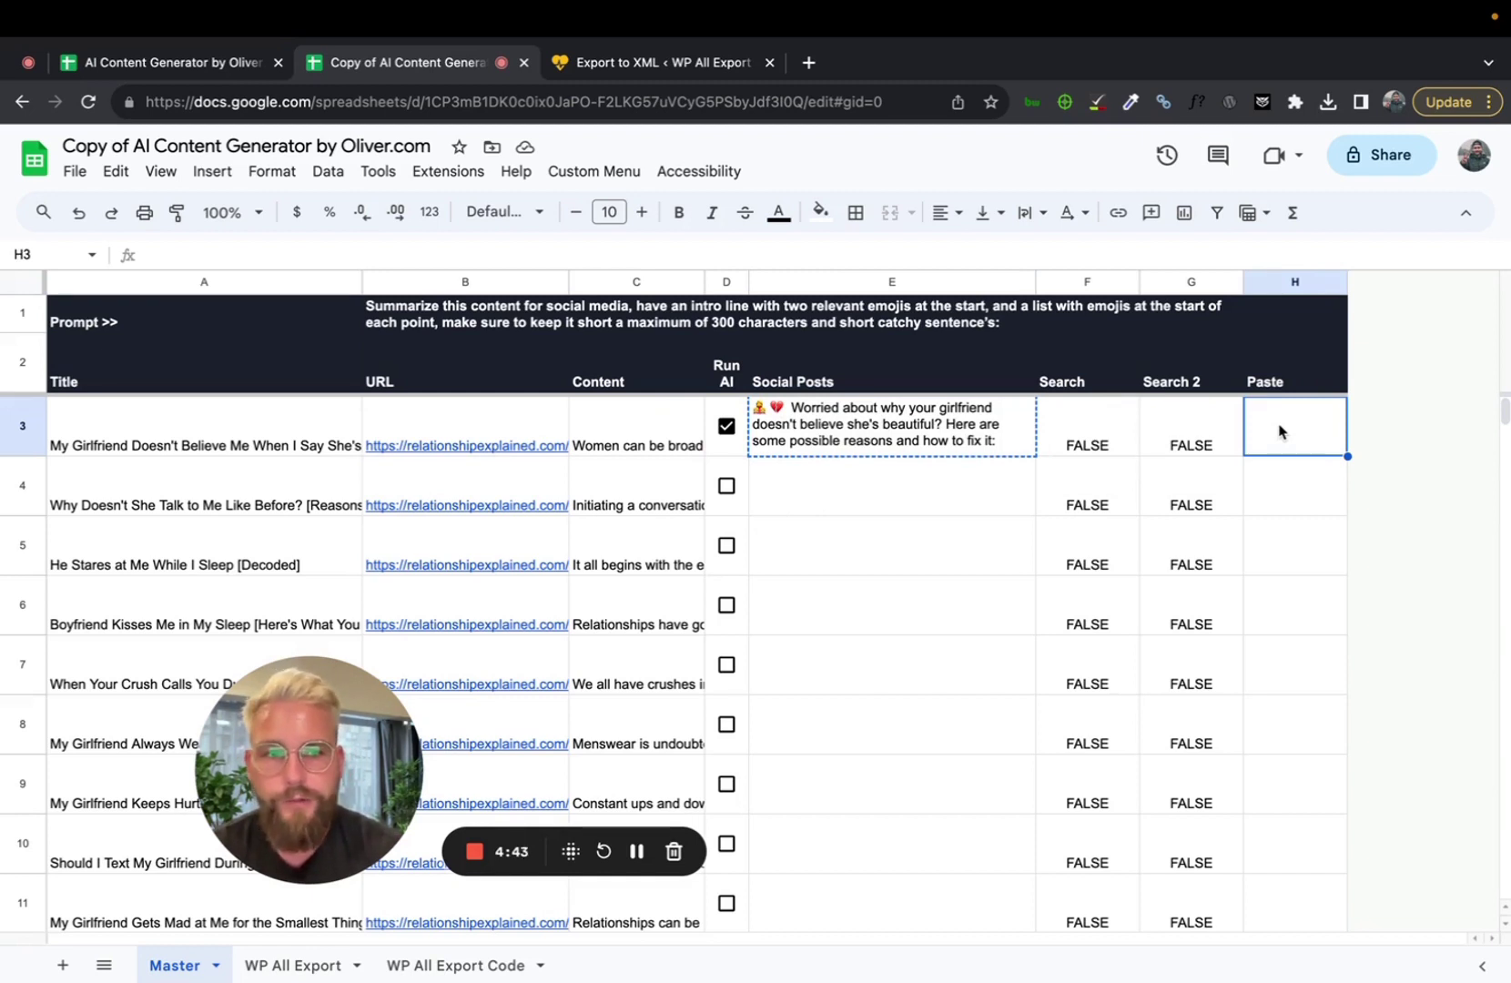
key(super+v)
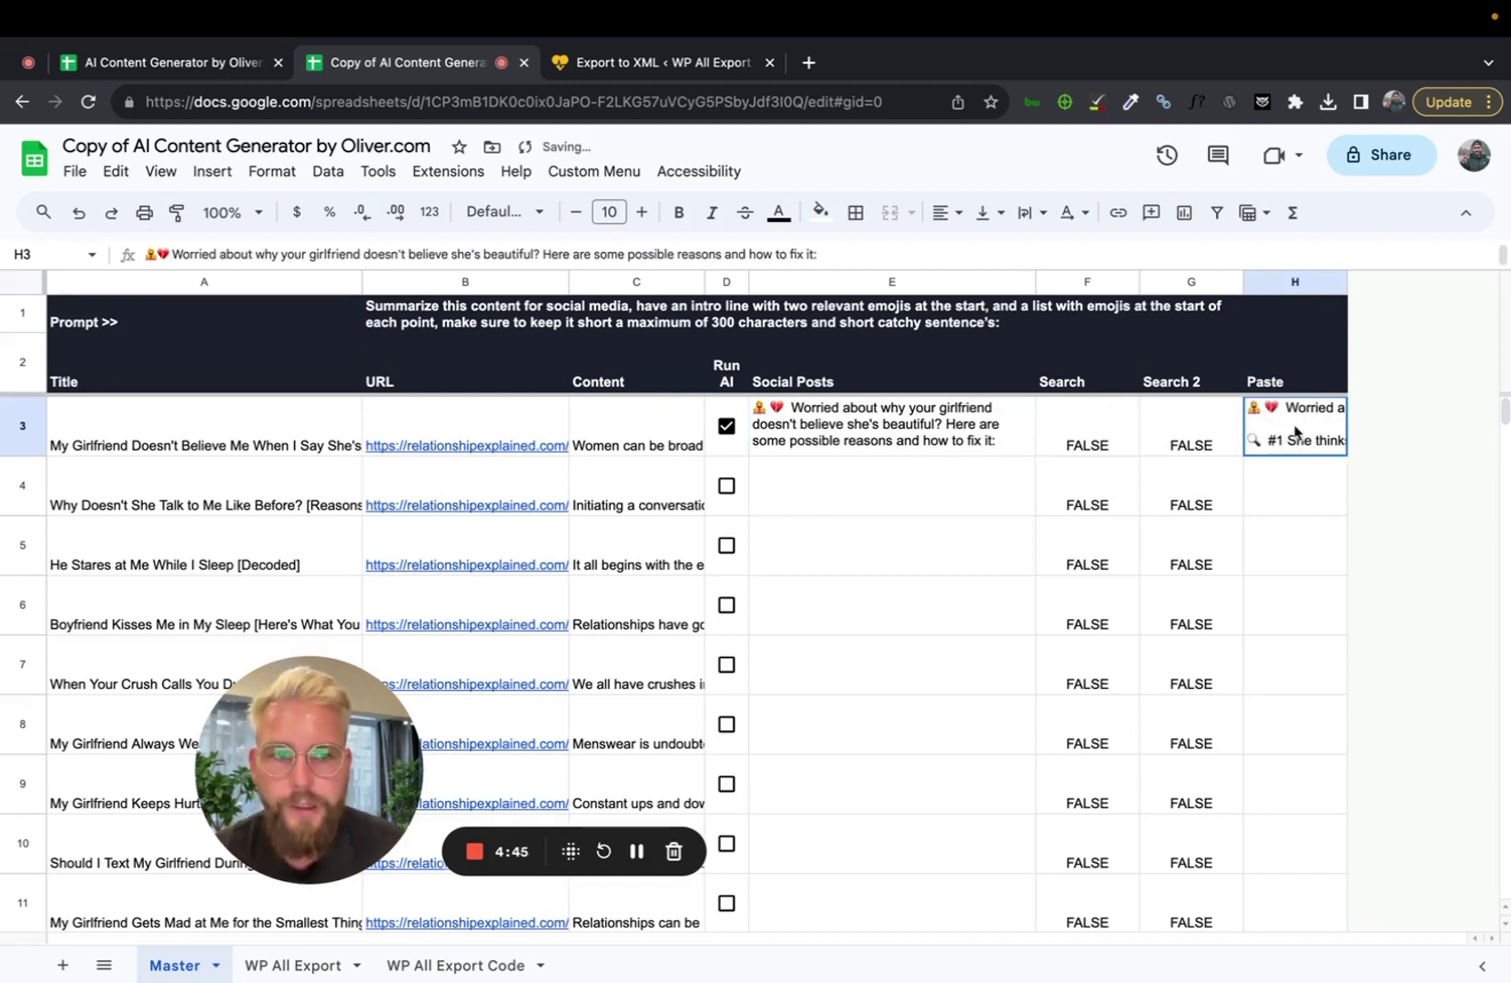
double_click(1295, 441)
scroll(1316, 664, down, 5)
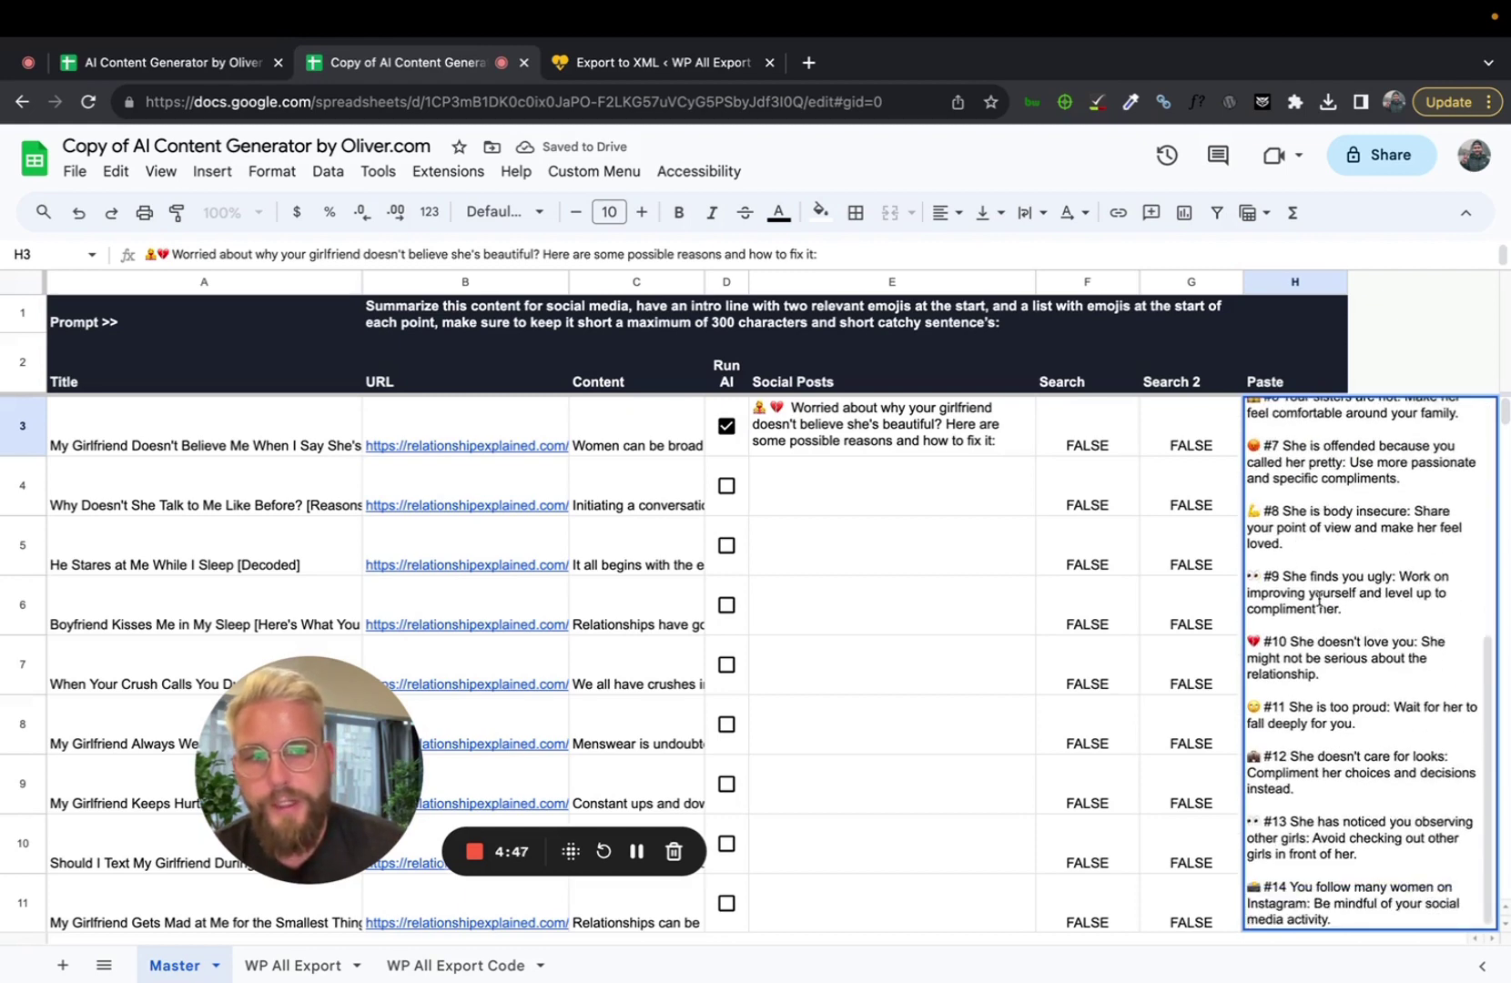
scroll(1340, 801, up, 3)
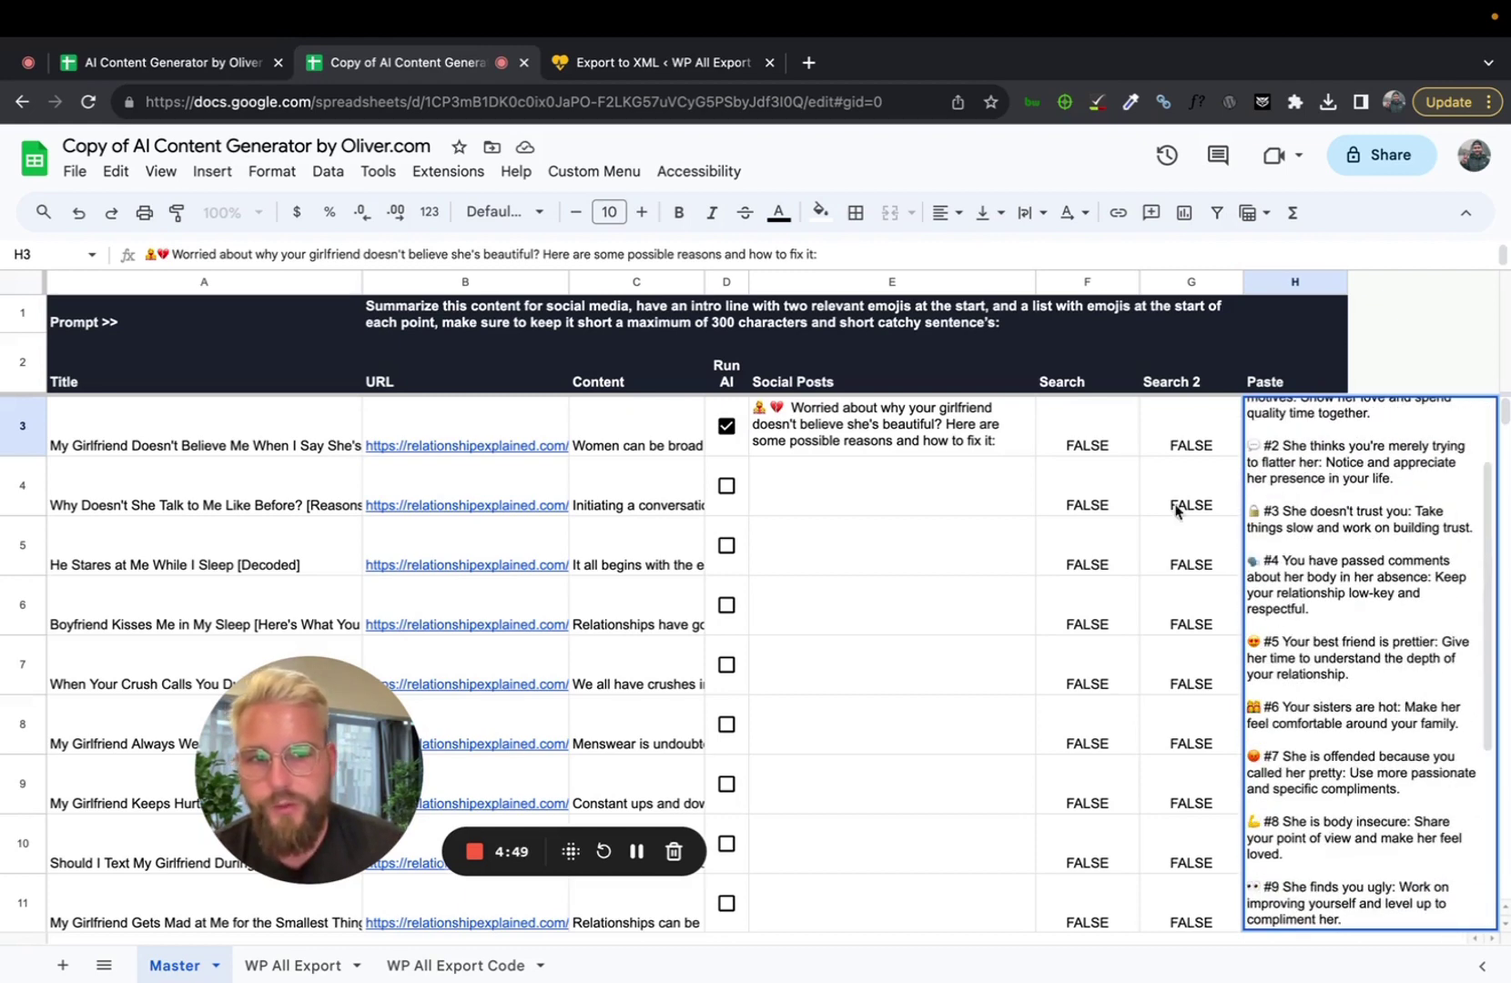
click(1059, 440)
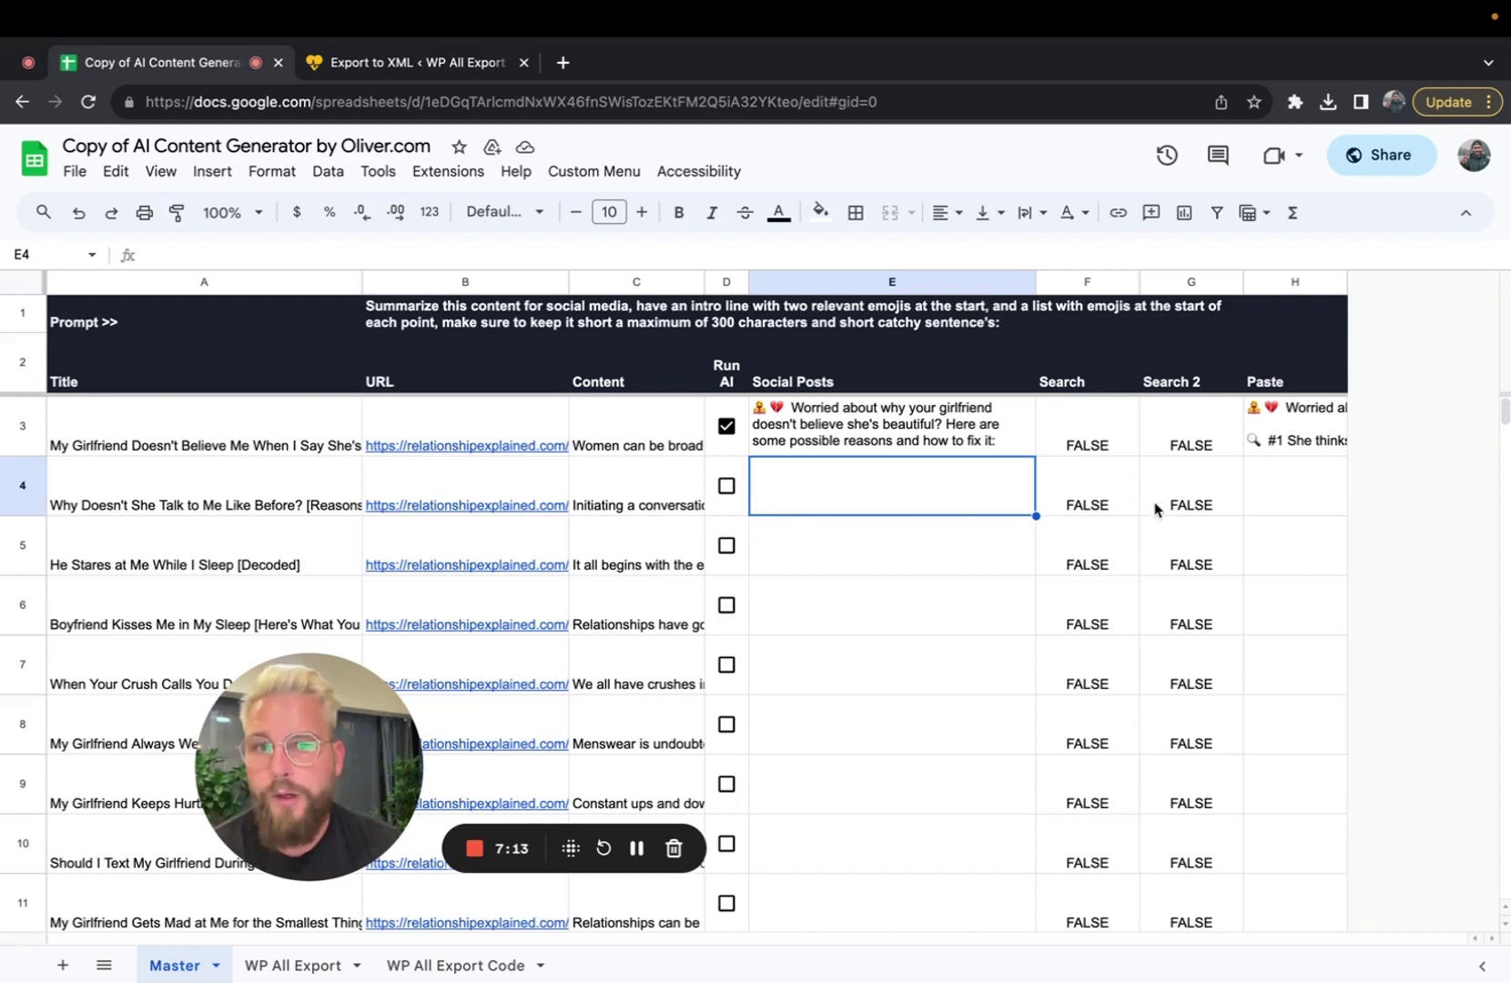
- Change the F2 header from Search to the keyword 'girlfriend'
double_click(1083, 386)
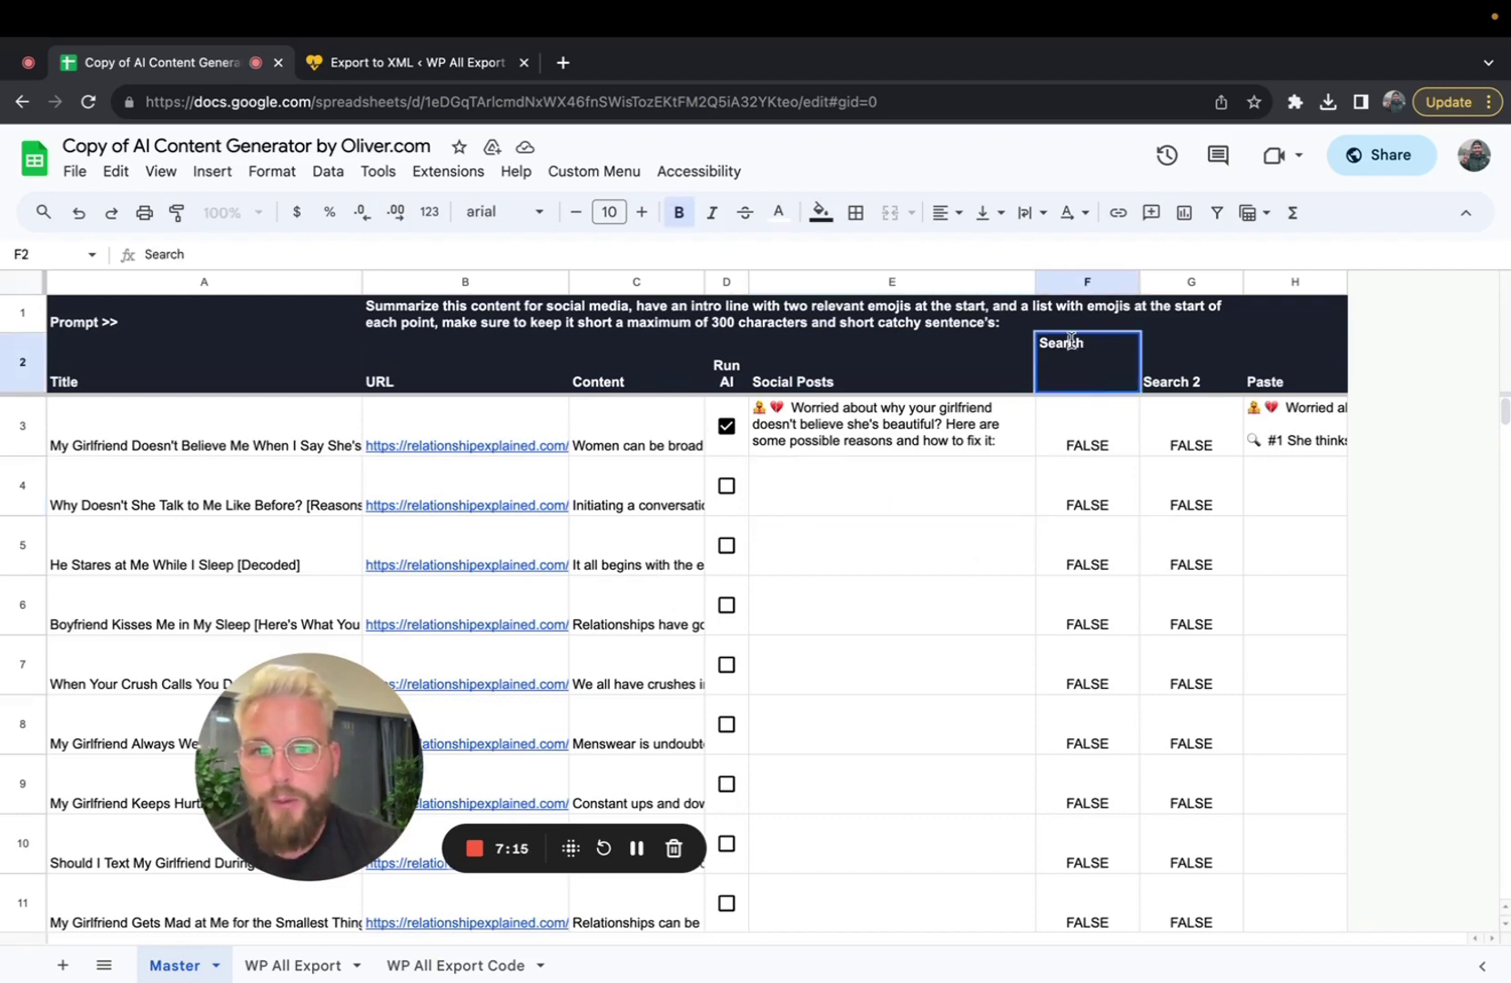
double_click(1073, 340)
text(fr)
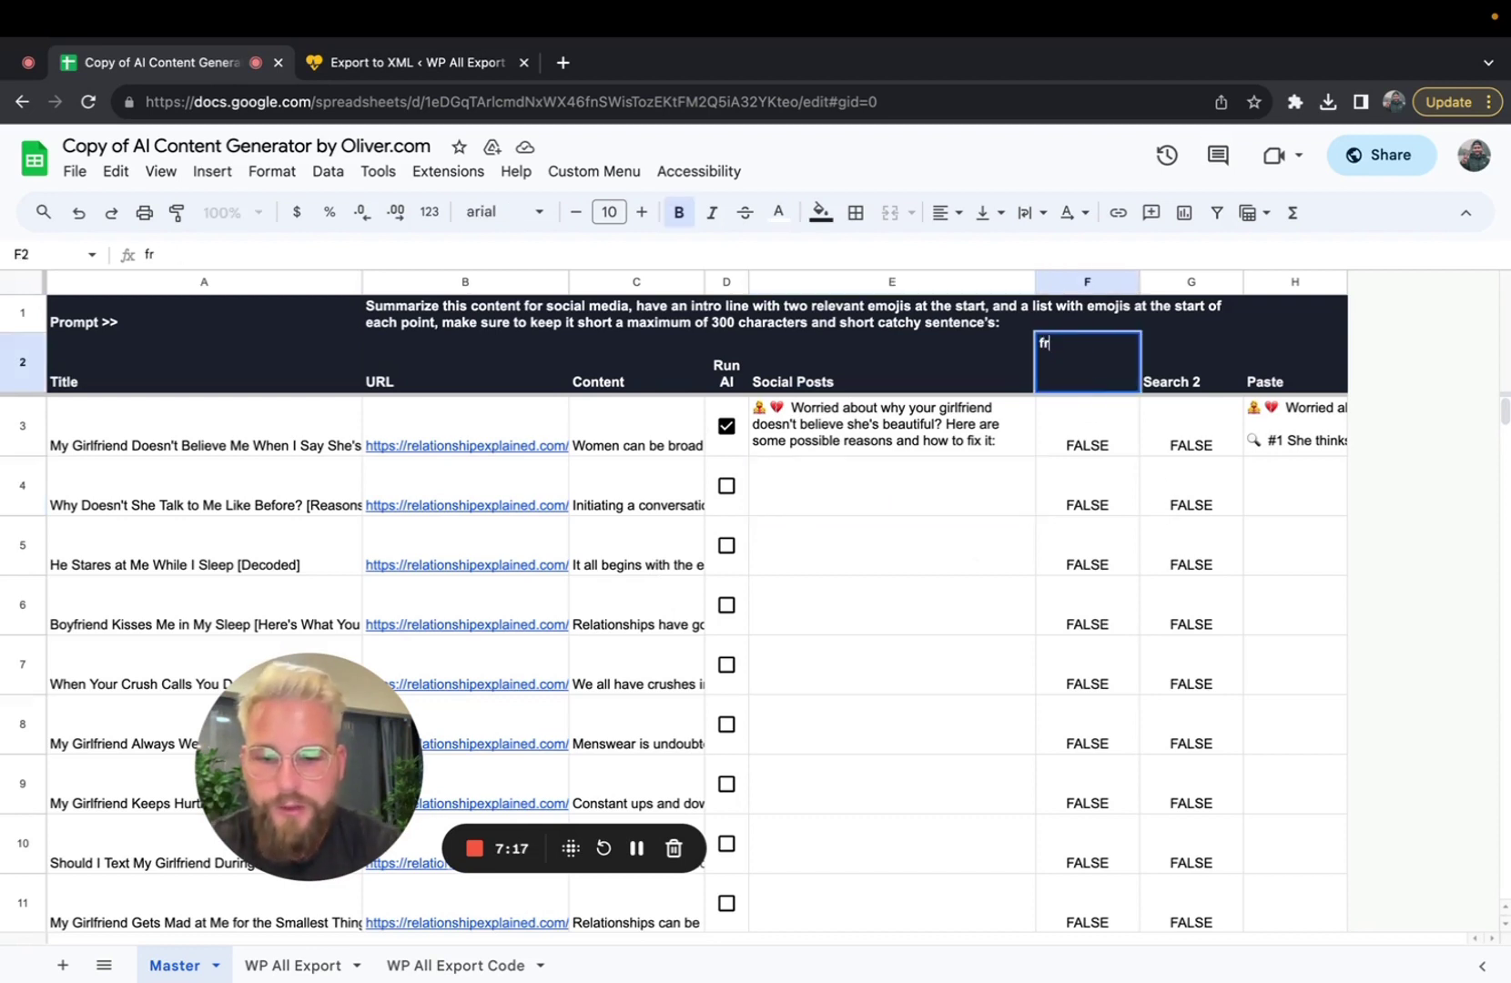
text(iend)
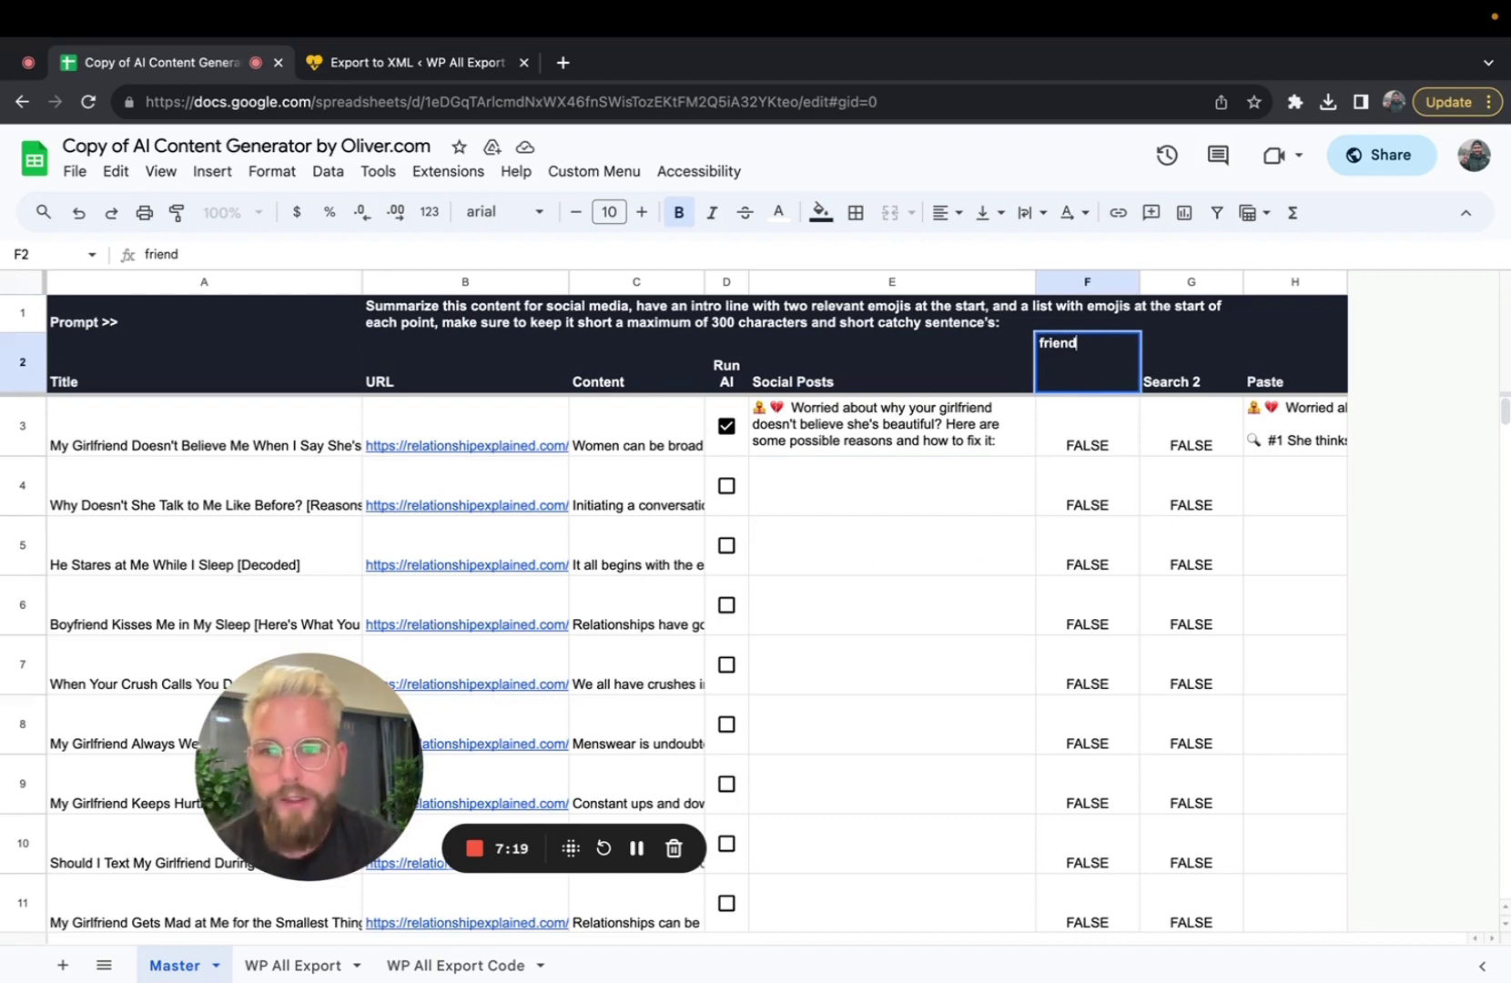
key(Return)
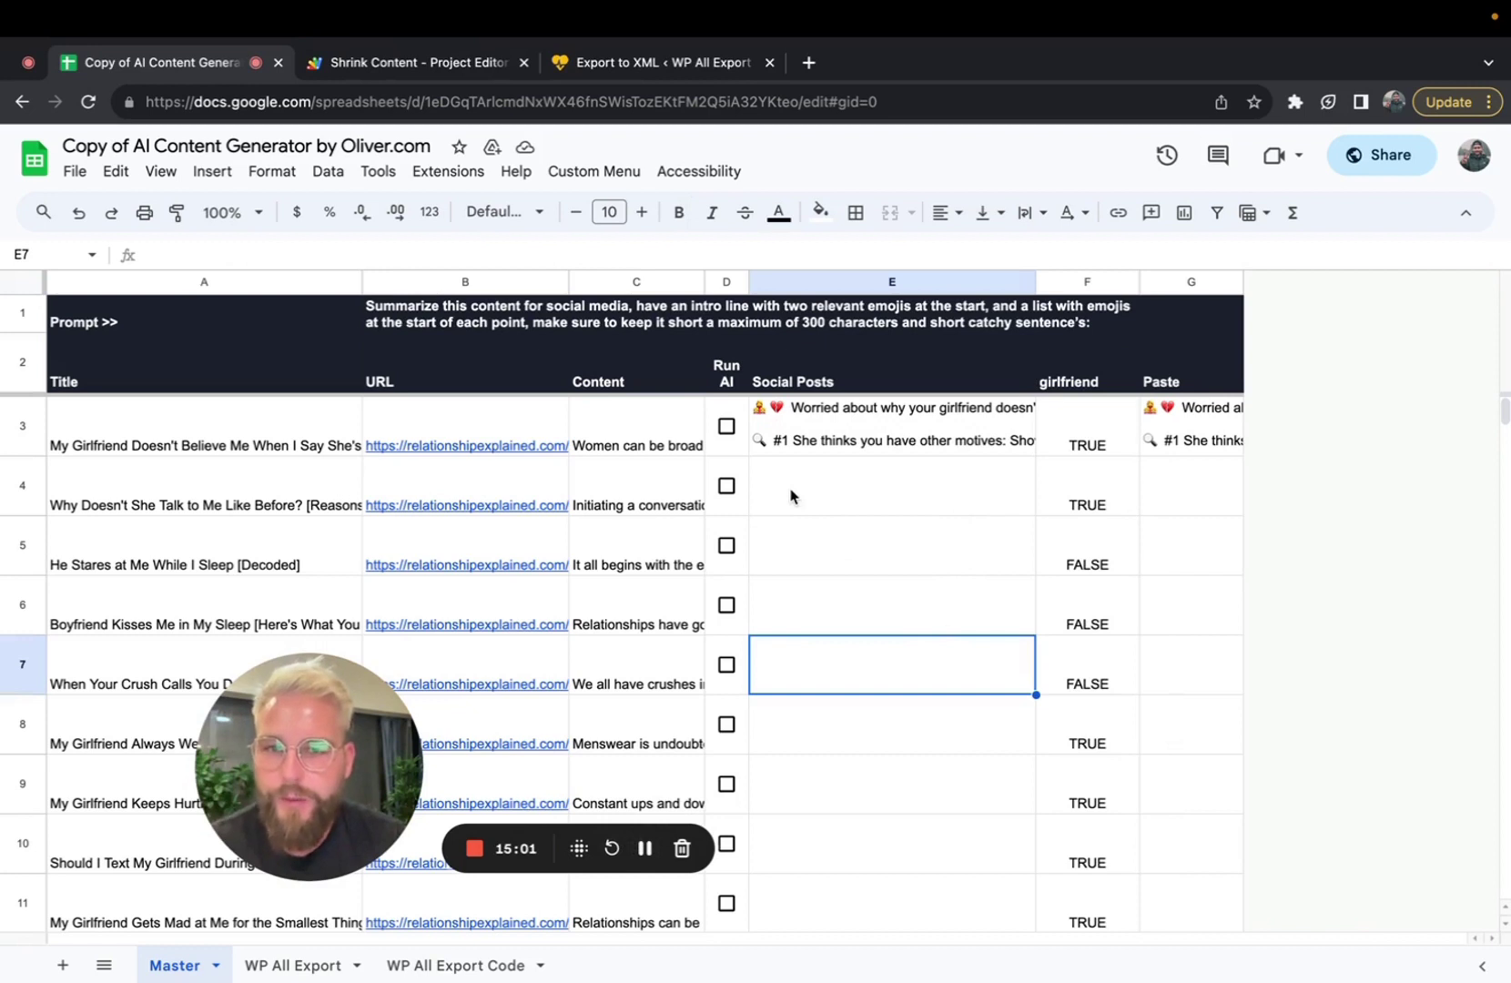
- Replace the F2 keyword 'girlfriend' with 'friend' so every visible article row shows TRUE
click(1092, 382)
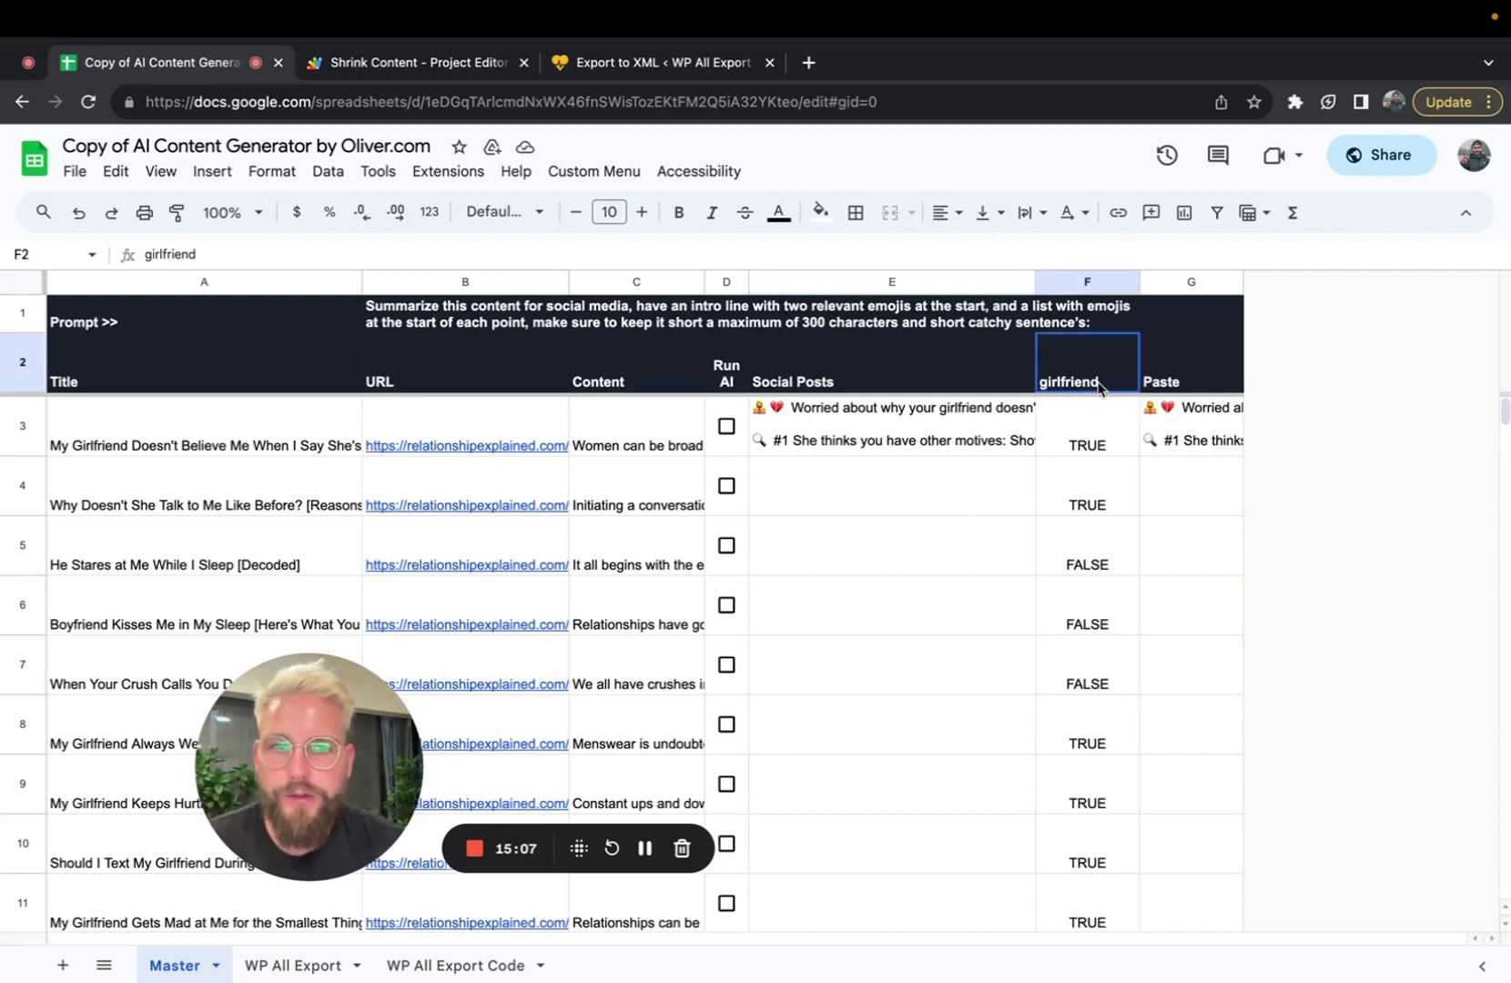
double_click(1097, 382)
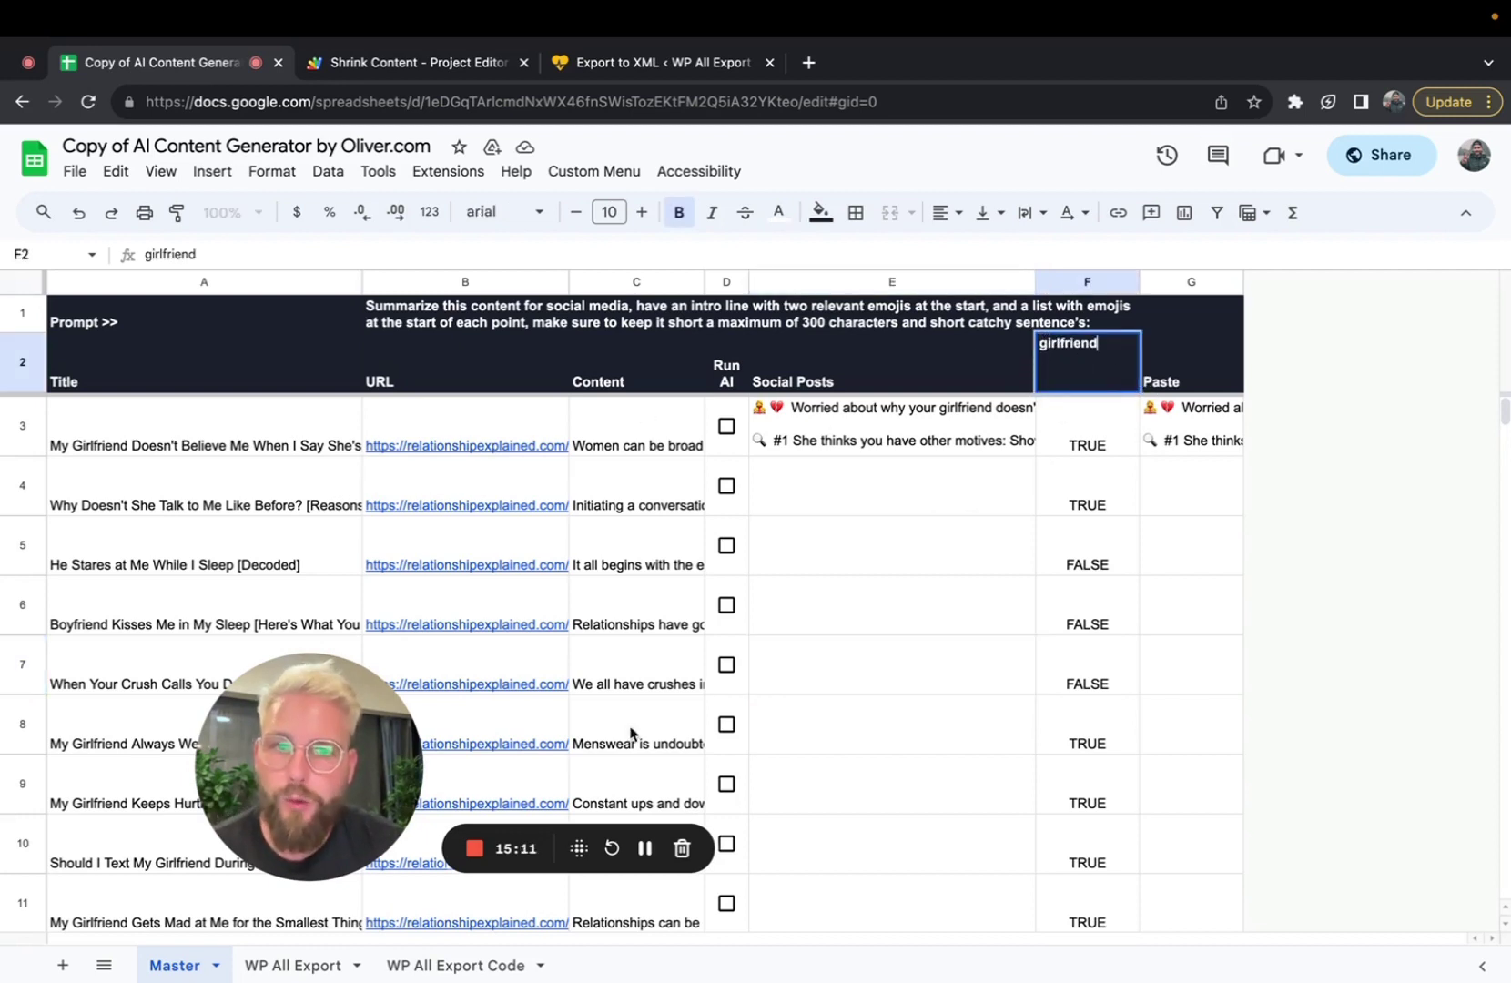
double_click(1077, 345)
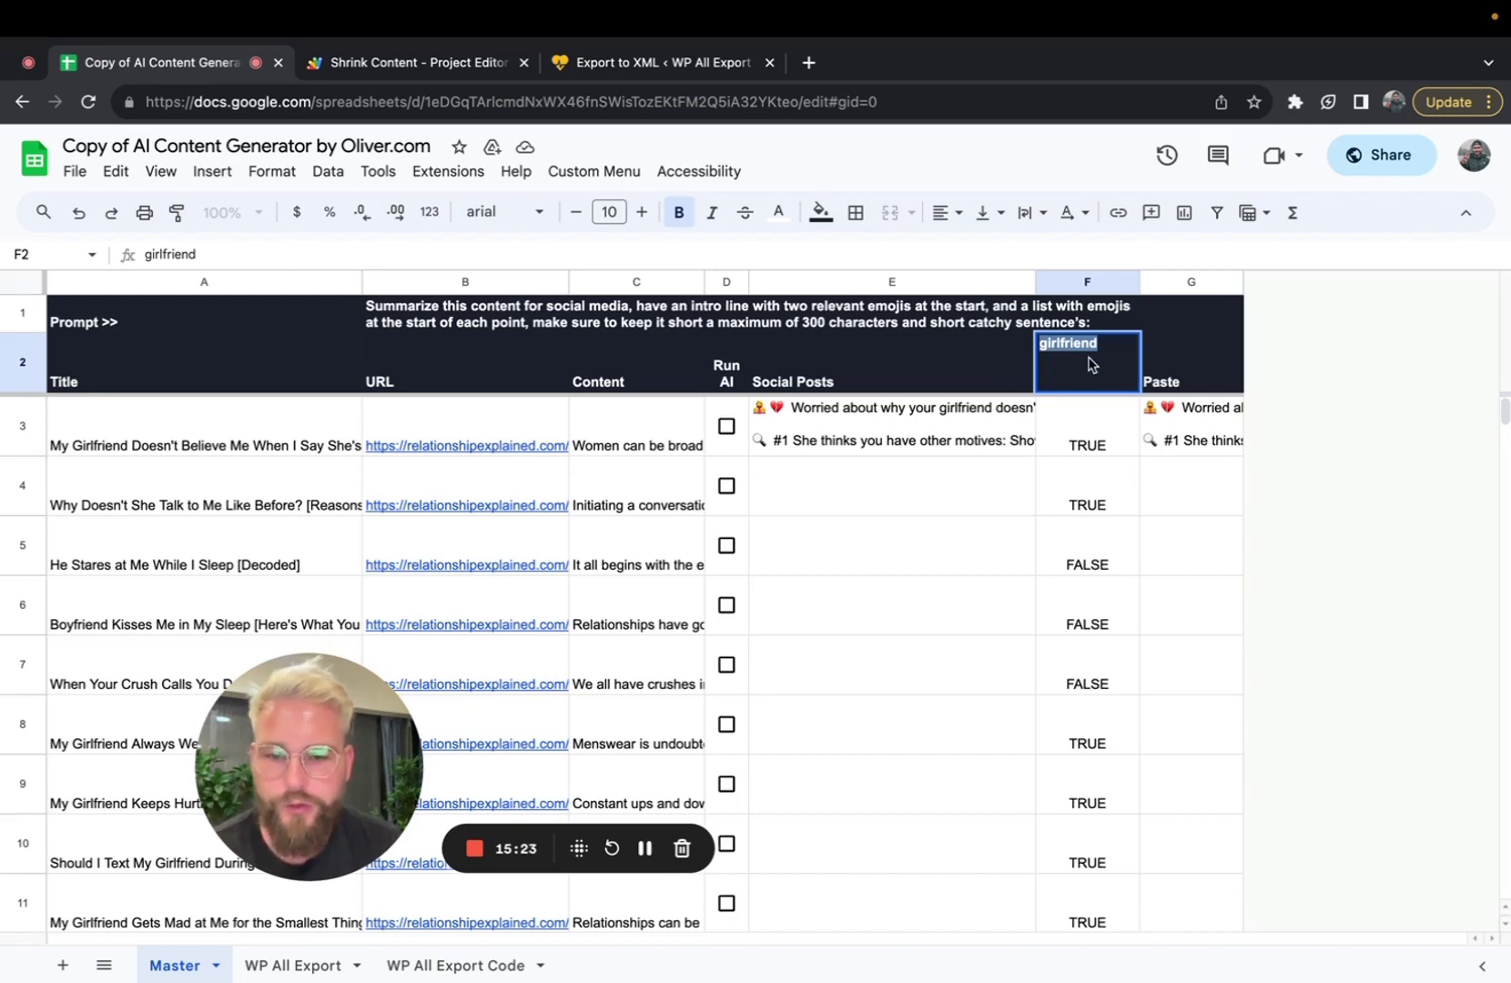
text(friend)
key(Return)
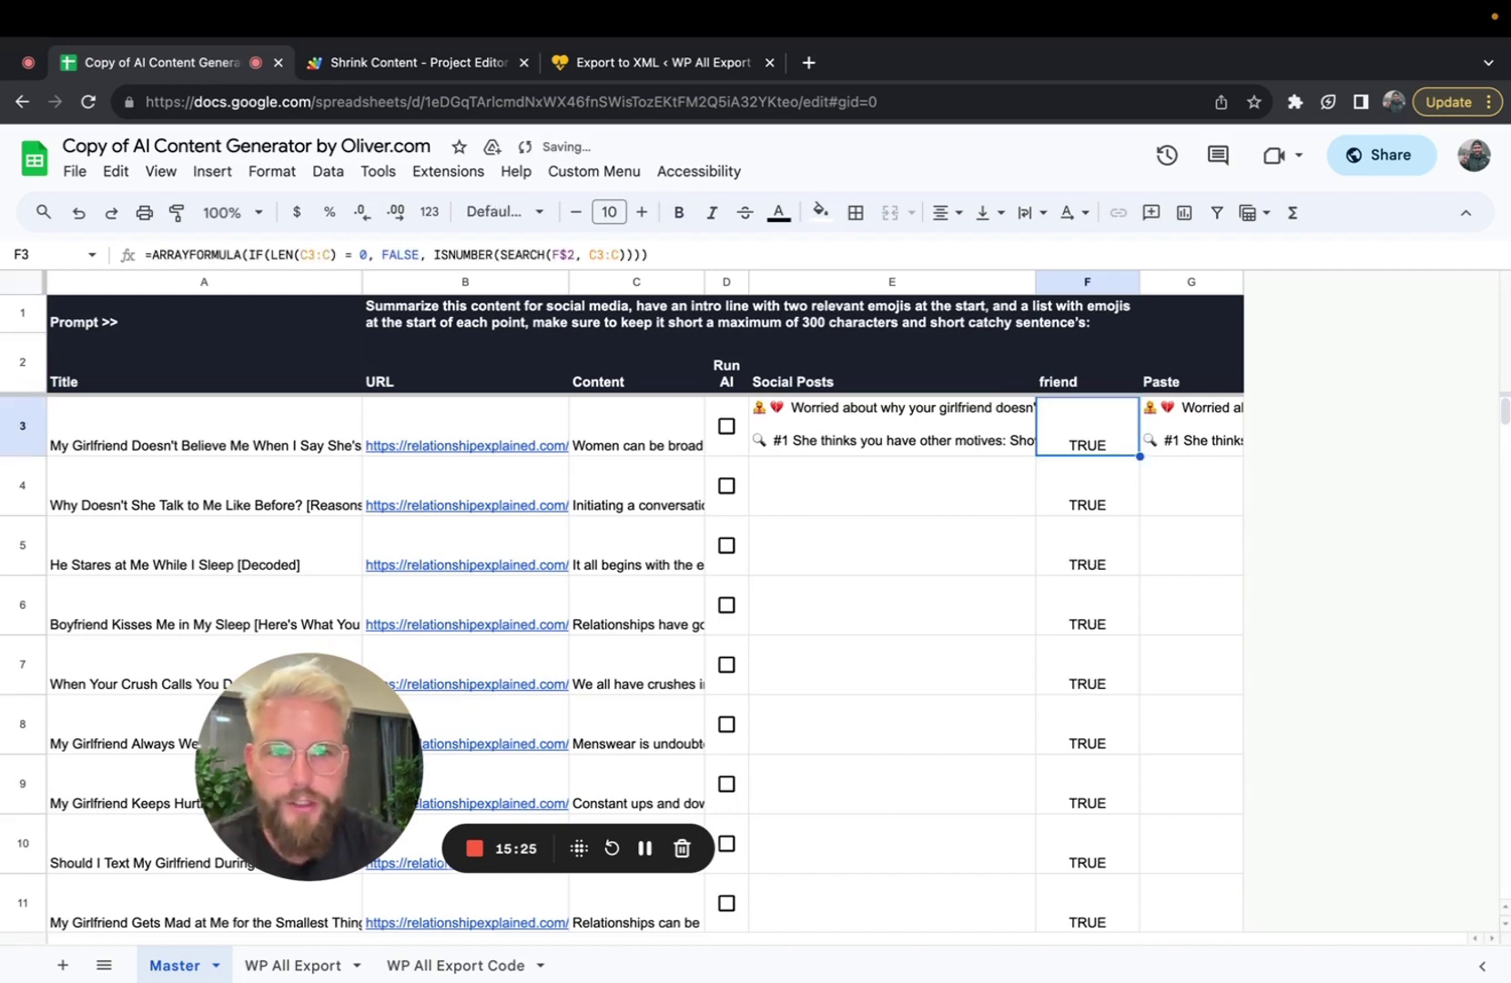